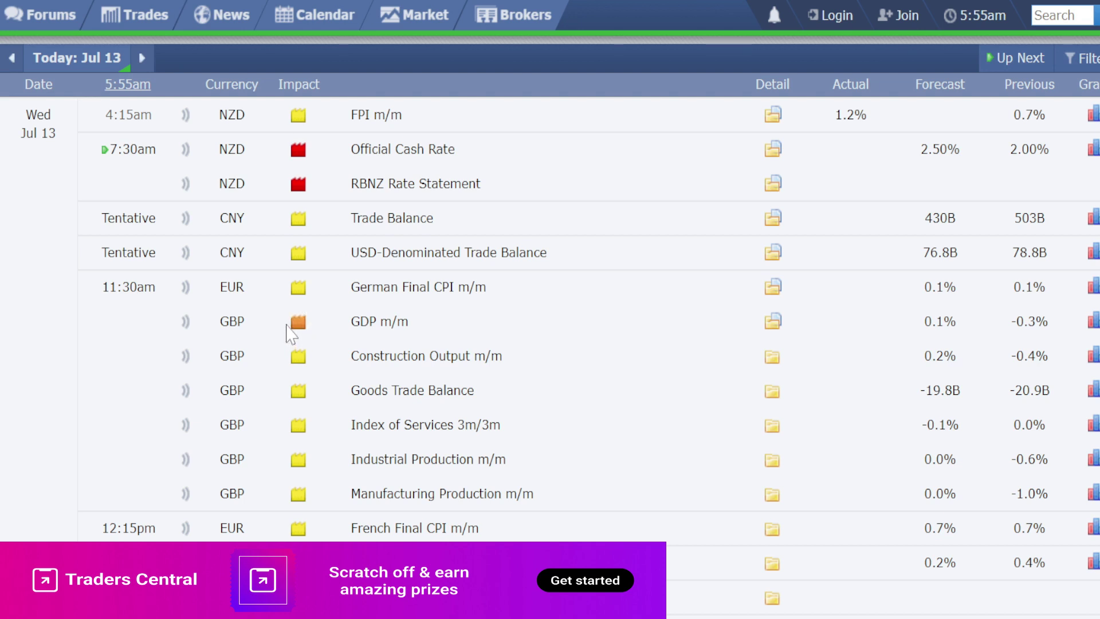
- Review the Jul 13 economic calendar through the last event of the day, checking currencies, impact ratings and forecasts
scroll(270, 252, down, 6)
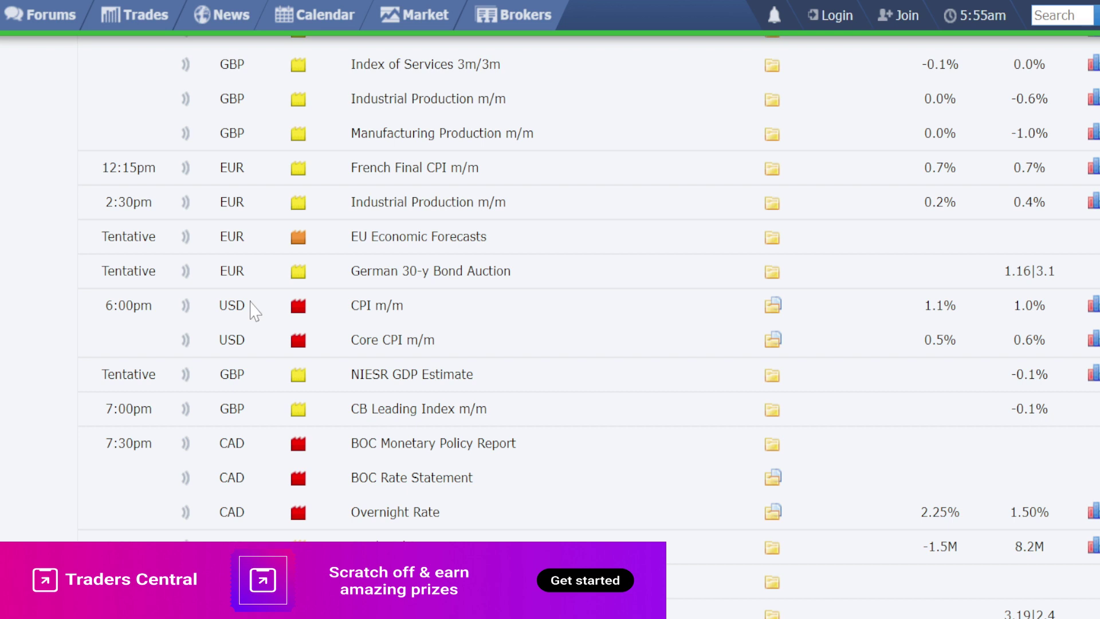
scroll(130, 229, down, 4)
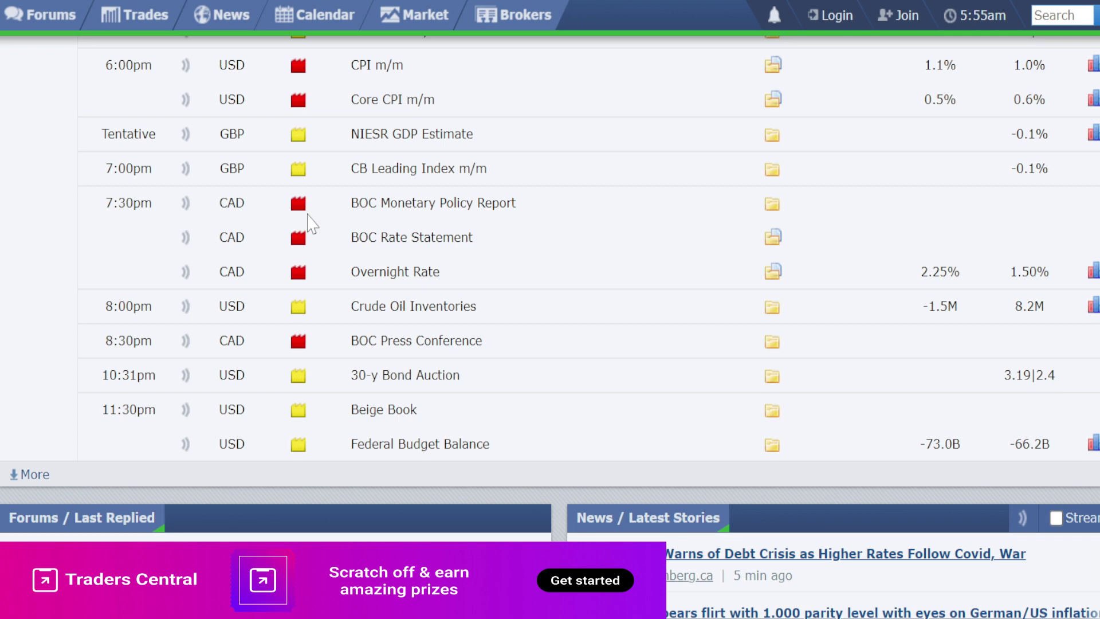
scroll(309, 223, down, 2)
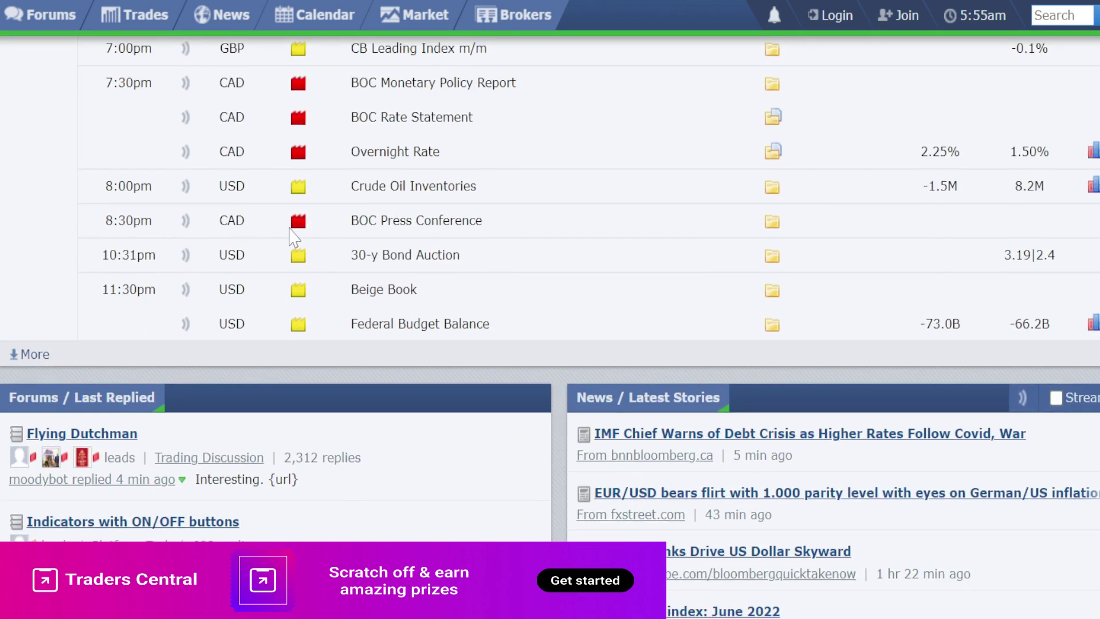
mouse_move(307, 236)
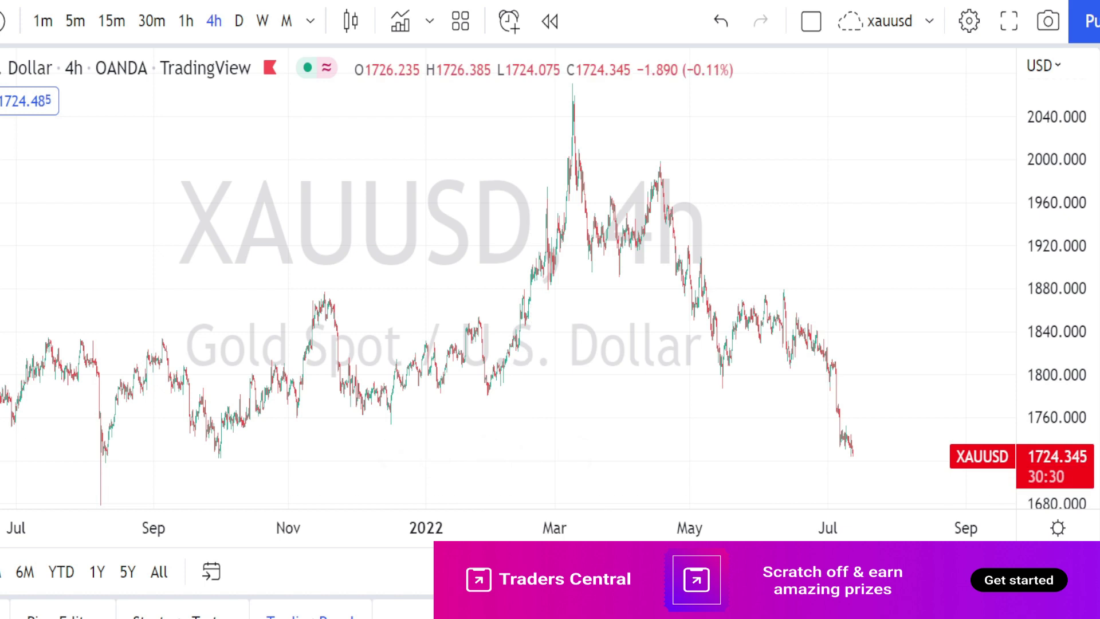
- On TradingView's XAUUSD 4h chart, draw a descending parallel channel from the March 2022 high near 2,067 along the later swing highs and lows
click(572, 87)
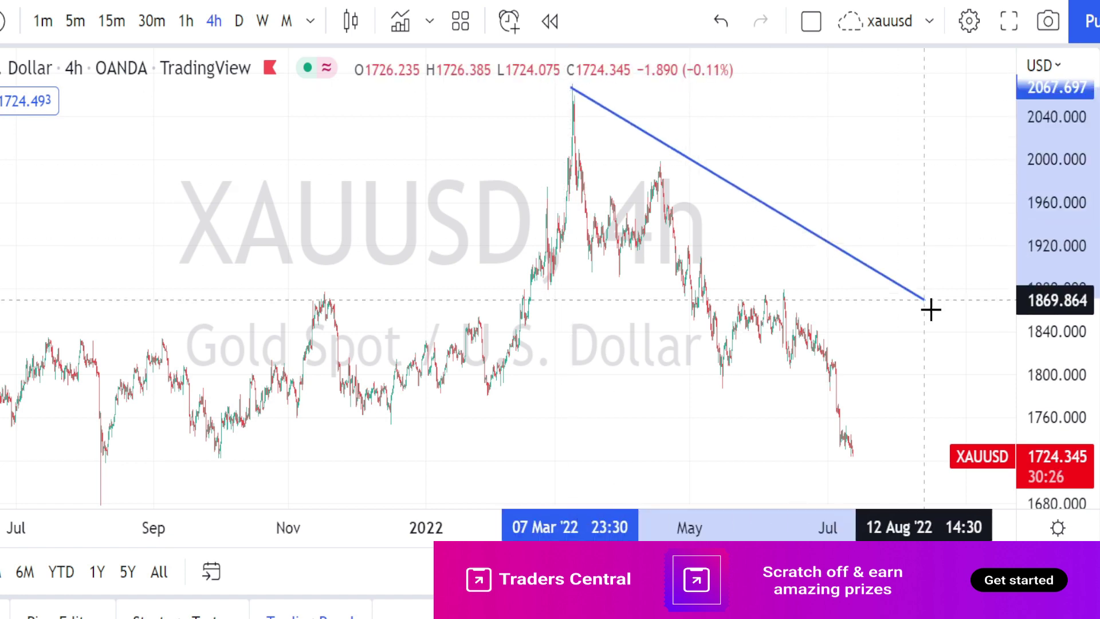
click(950, 450)
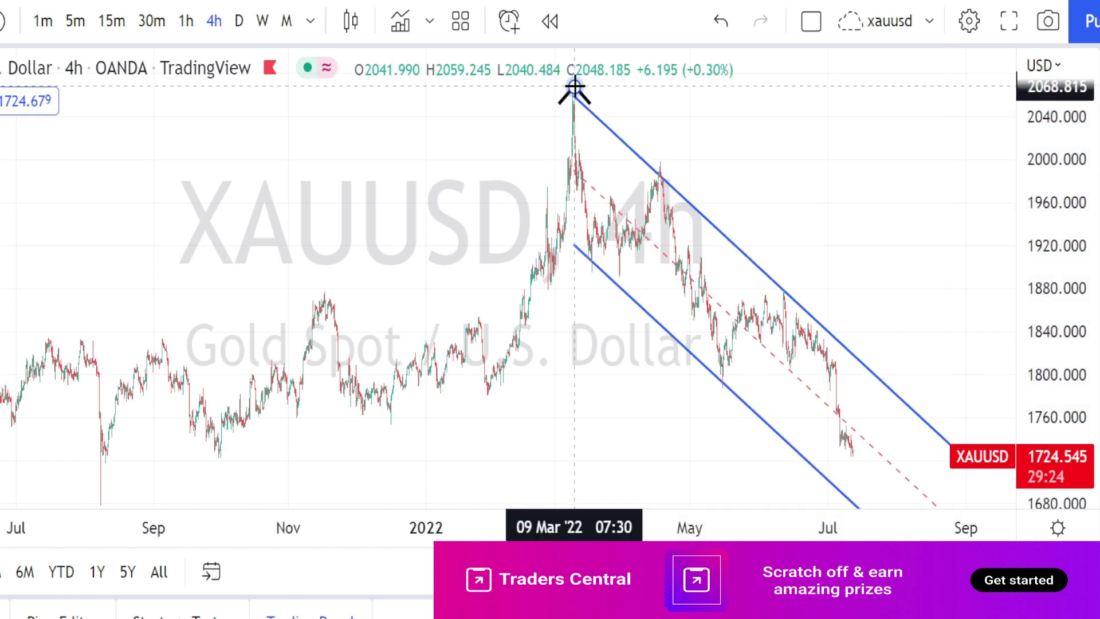
- Draw an arrow-ended path from the March 2022 peak zigzagging between the channel lines, ending on the lower line in early July near 1,695
click(574, 87)
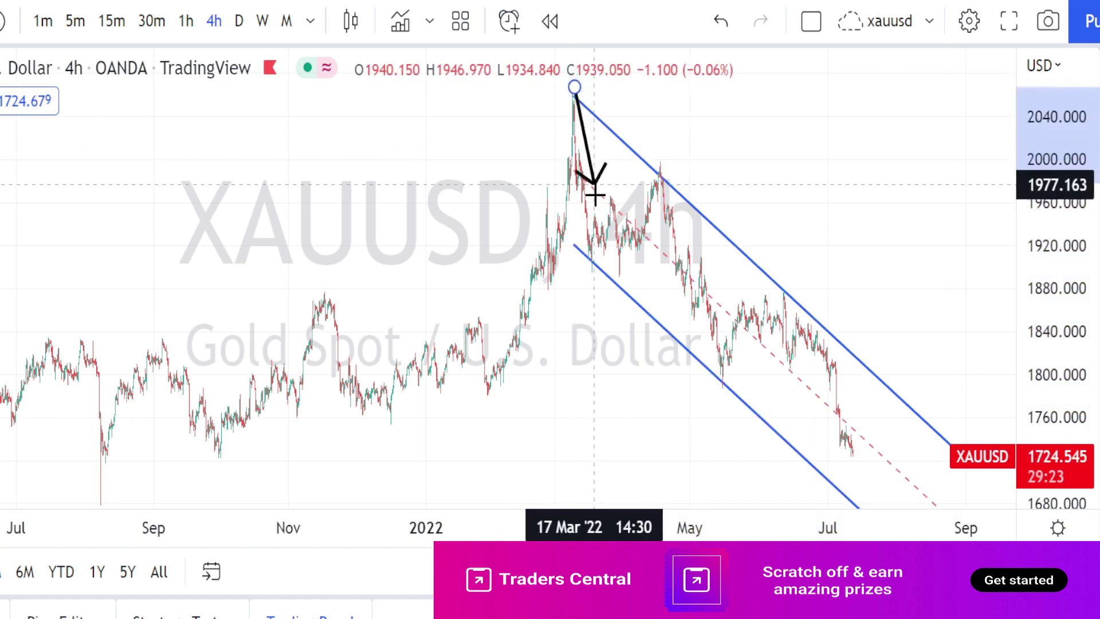
click(594, 266)
click(659, 171)
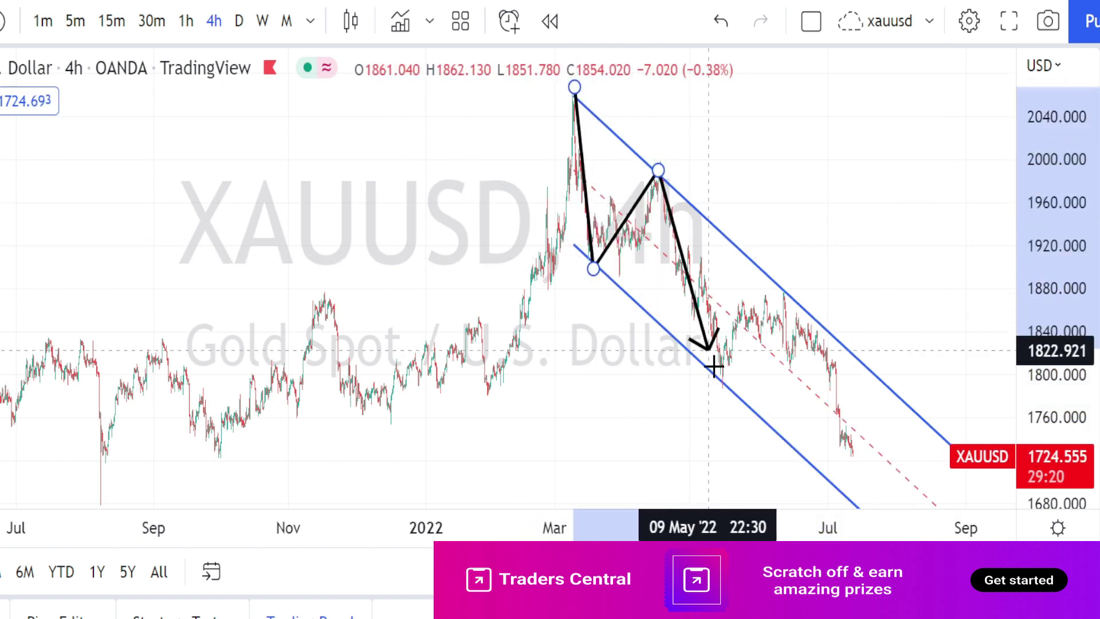
click(728, 387)
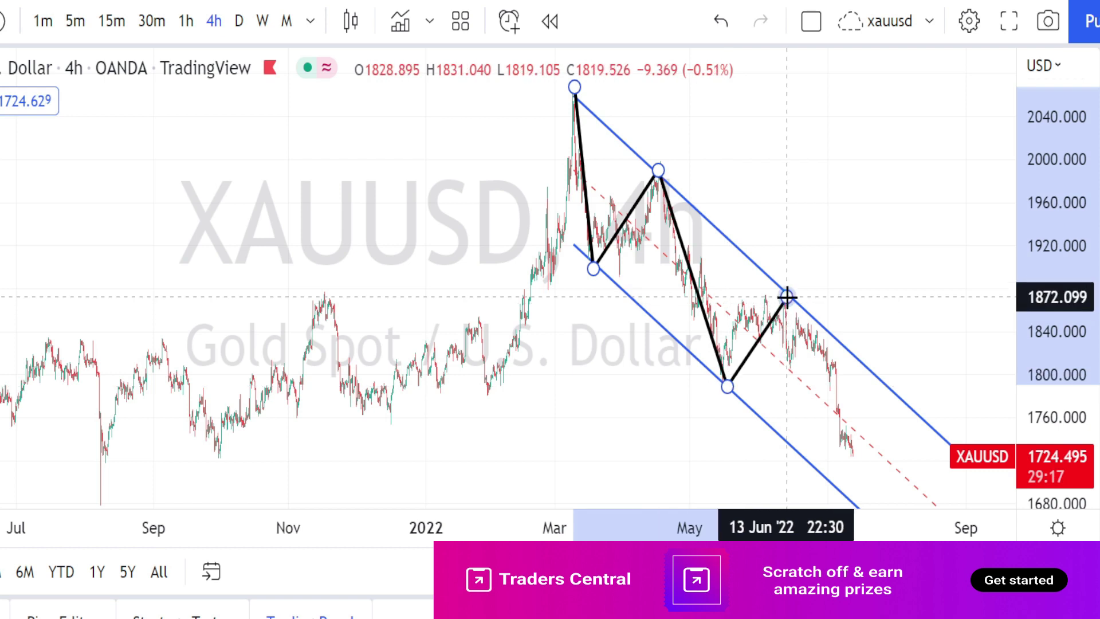
click(786, 297)
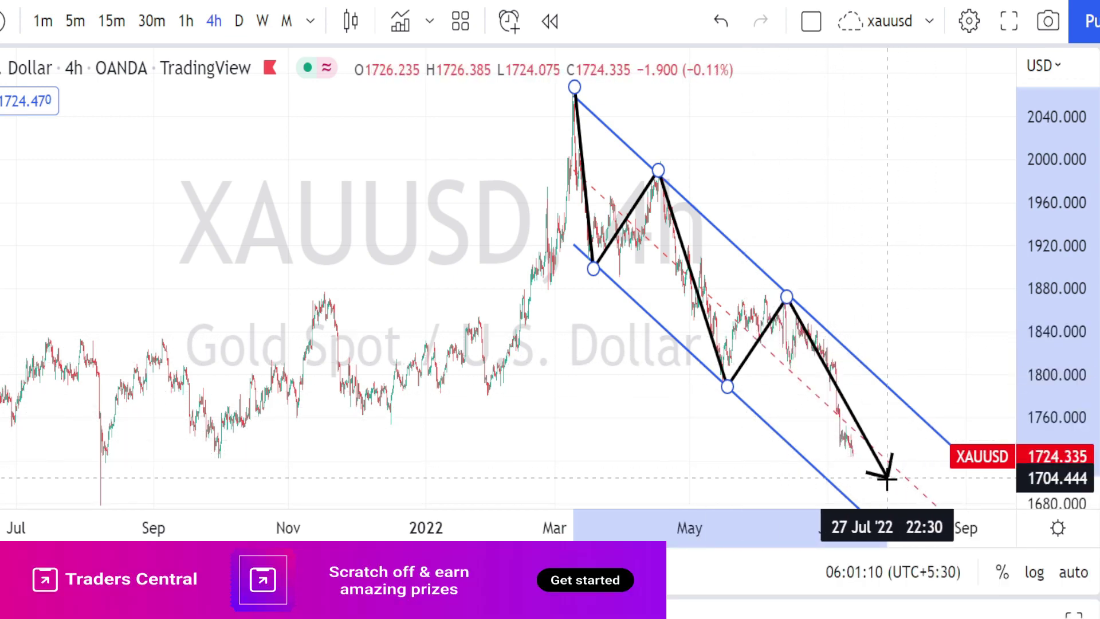
click(842, 487)
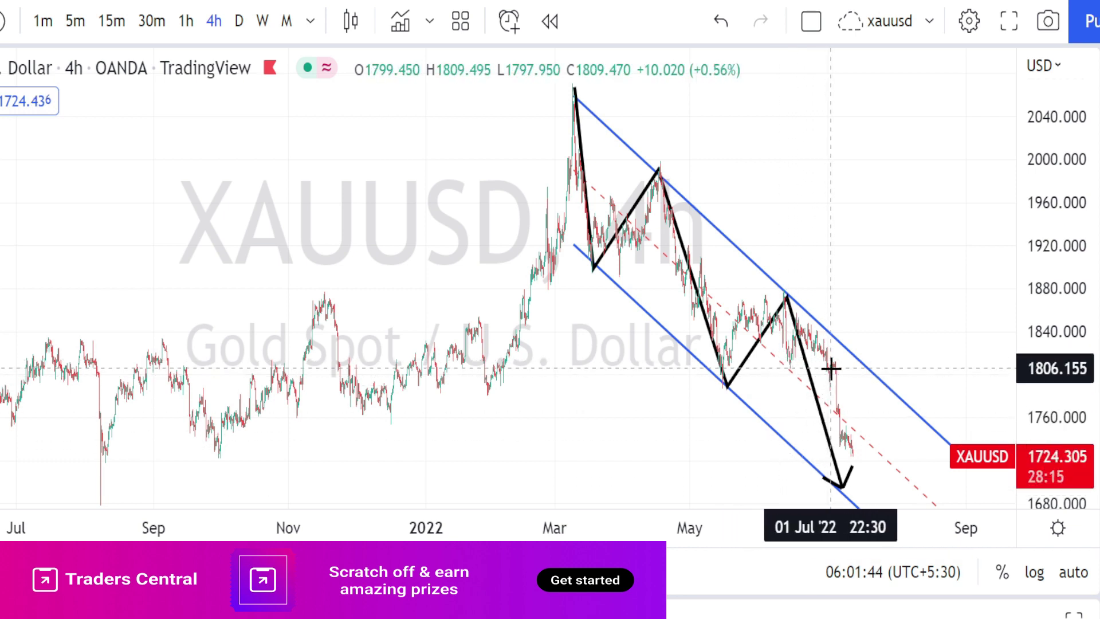
- Brush a downward stroke beside the July drop and circle the March and May swing lows on the channel's lower line
drag(831, 368, 824, 467)
key(ctrl+z)
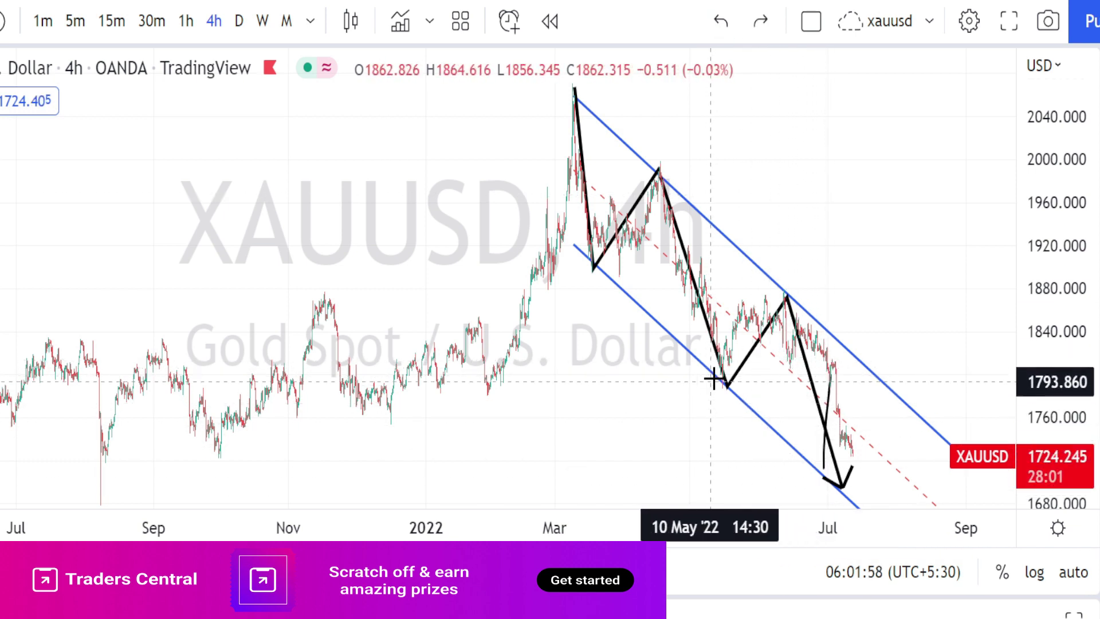
drag(727, 375, 723, 377)
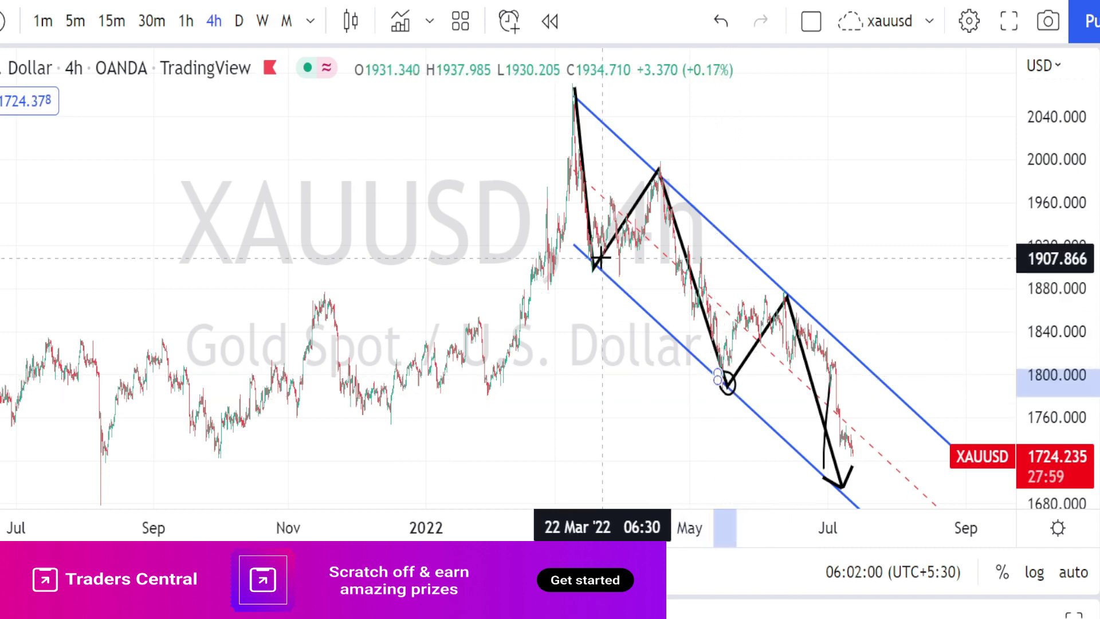
mouse_move(601, 258)
mouse_down()
mouse_move(585, 265)
mouse_move(605, 275)
mouse_move(591, 256)
mouse_up()
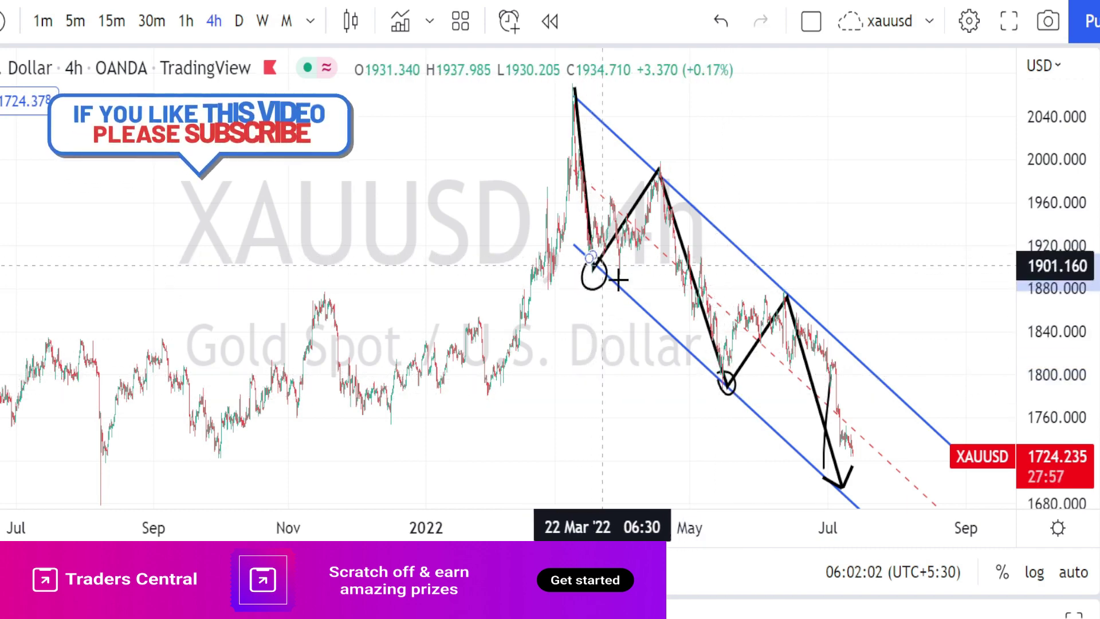
- Brush rebound strokes from both circled lows, mark the drop to the path's arrowhead, circle it and add an upward stroke
drag(719, 387, 808, 305)
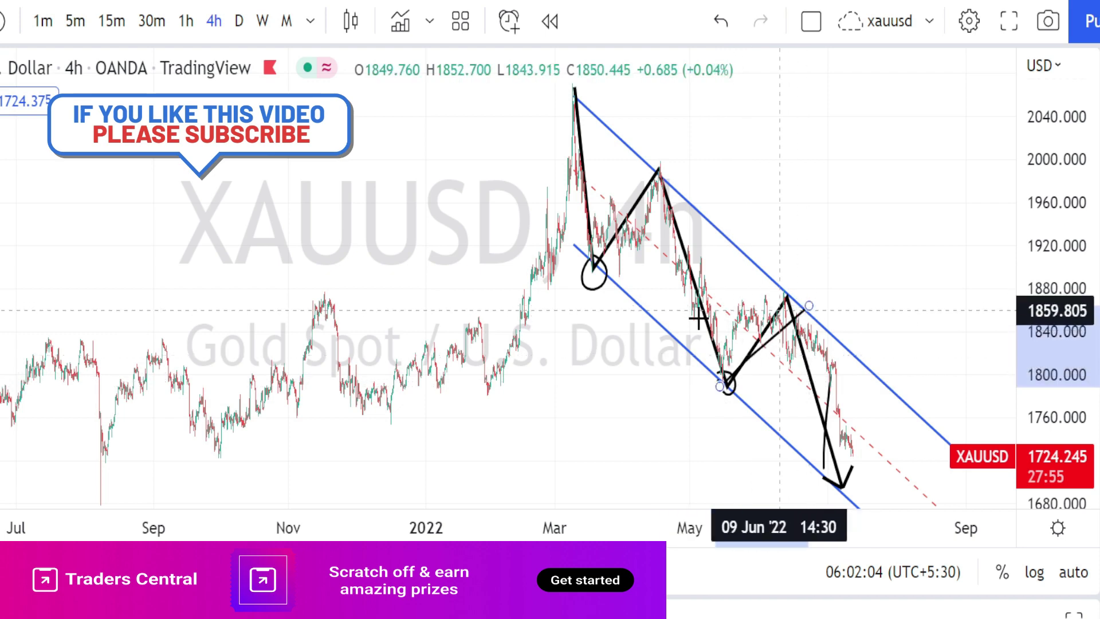
drag(597, 269, 664, 204)
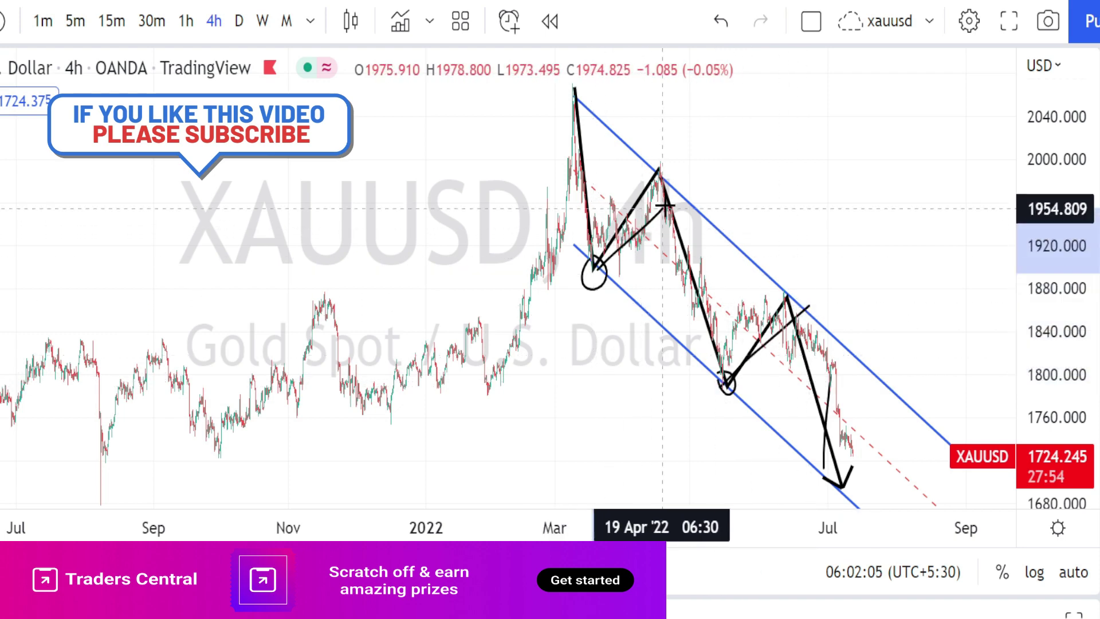
click(843, 438)
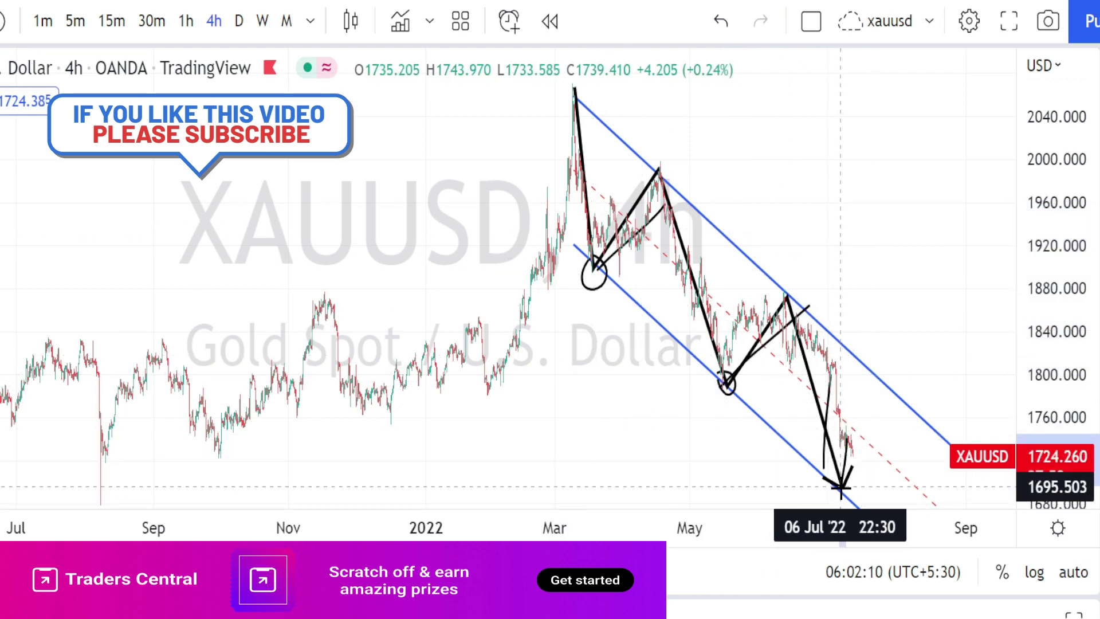
mouse_move(836, 487)
mouse_down()
mouse_move(836, 478)
mouse_move(861, 490)
mouse_move(826, 492)
mouse_up()
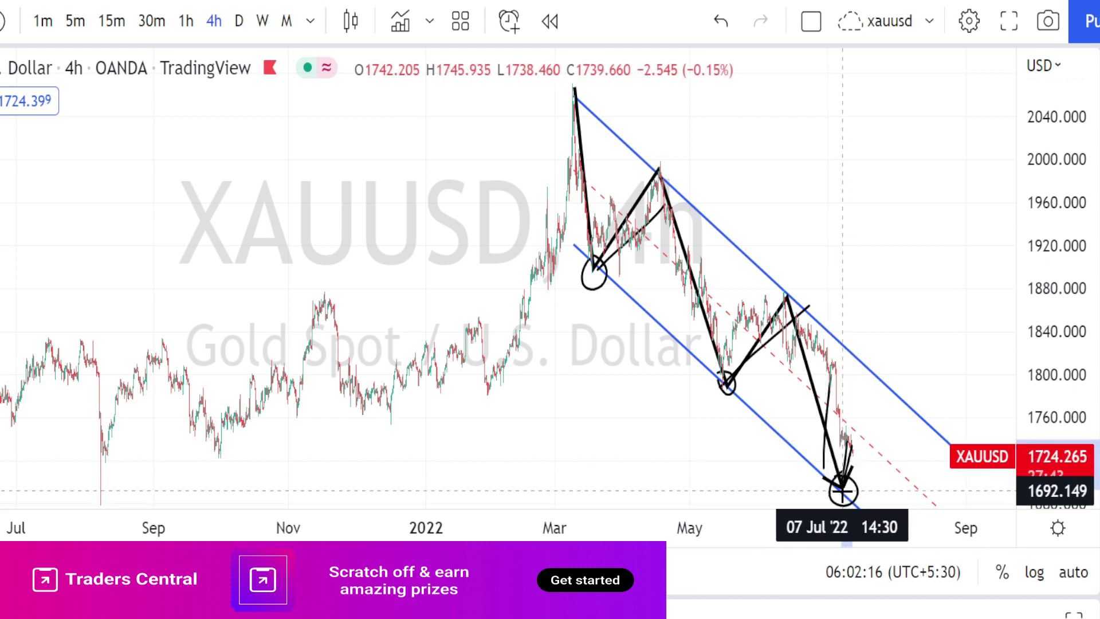
drag(842, 490, 879, 435)
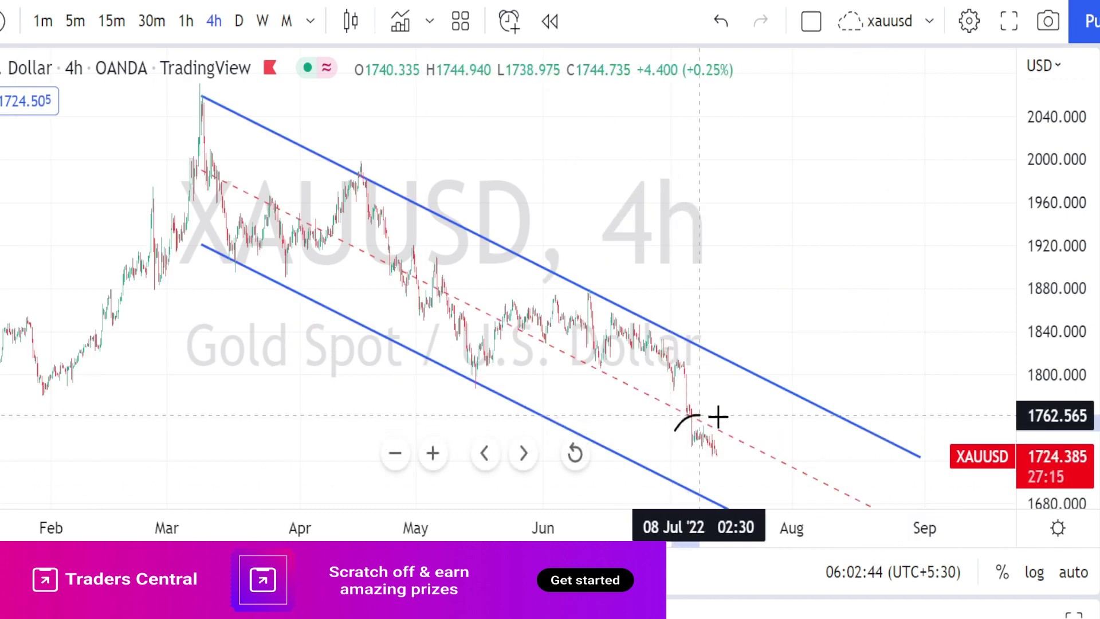
- Brush circles around the early-July drop and the consolidation below the channel's midline, and undo these brush marks
mouse_move(718, 417)
mouse_down()
mouse_move(735, 469)
mouse_move(678, 459)
mouse_move(676, 430)
mouse_move(687, 444)
mouse_move(703, 430)
mouse_move(708, 442)
mouse_up()
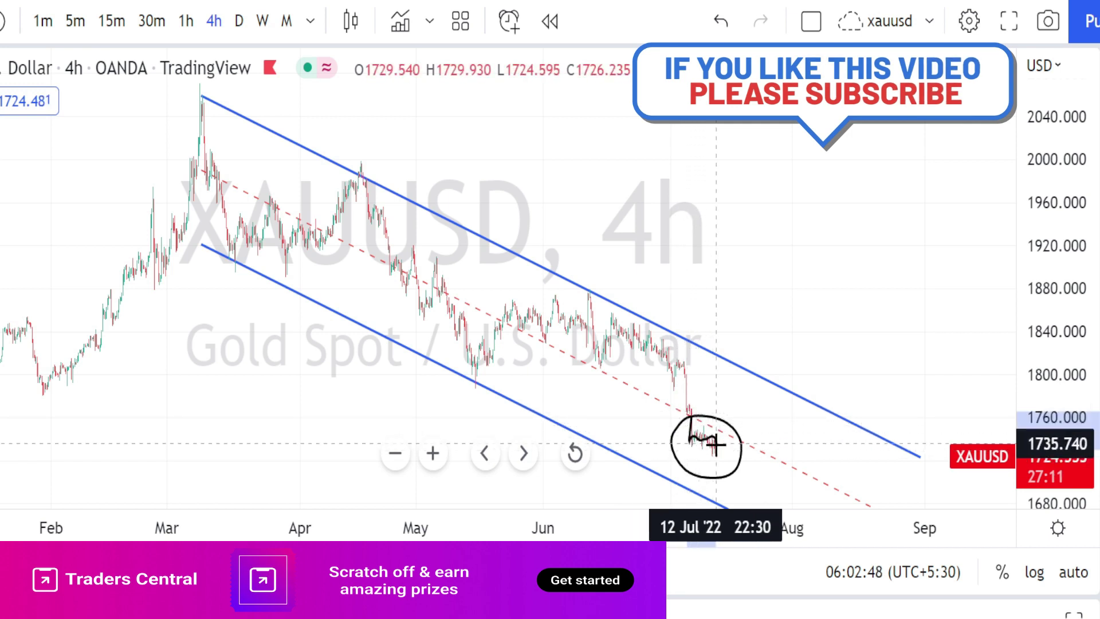
mouse_move(679, 353)
mouse_down()
mouse_move(712, 386)
mouse_move(696, 421)
mouse_move(661, 393)
mouse_move(668, 360)
mouse_move(679, 408)
mouse_up()
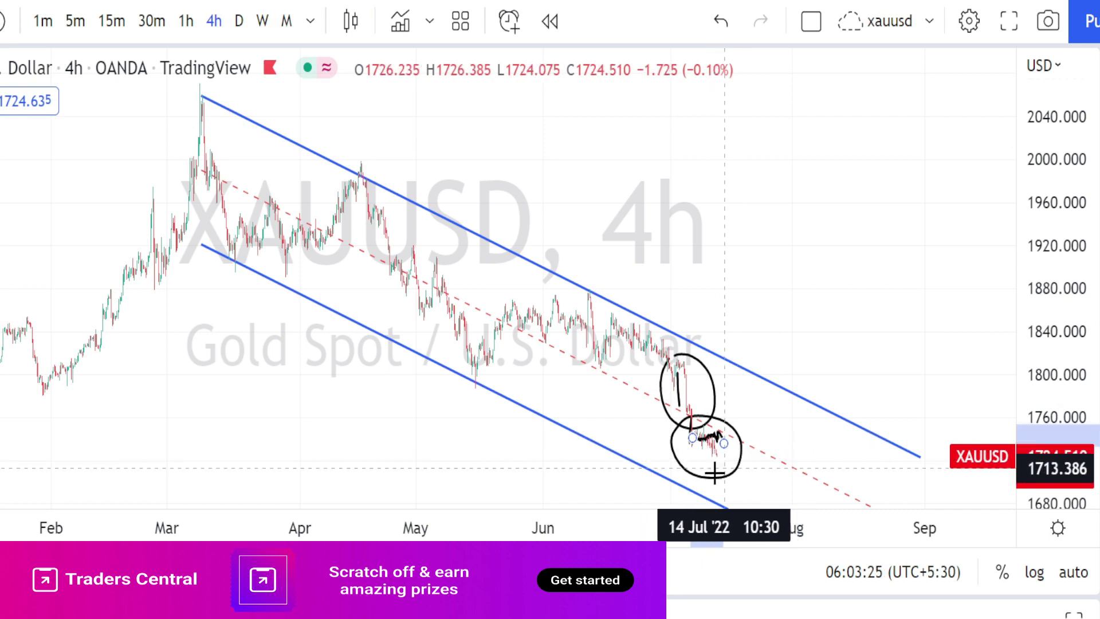
click(722, 23)
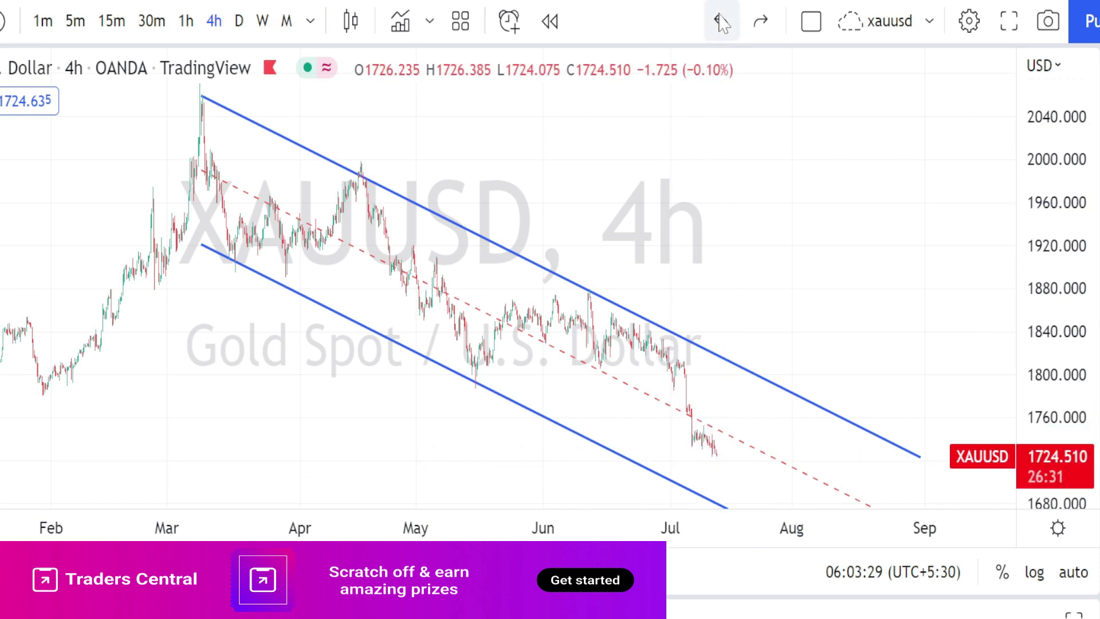
- Brush circles around the late-2021 lows at the 1753.623 and 1722.327 support lines and around the 1722.327 price label
scroll(719, 216, down, 5)
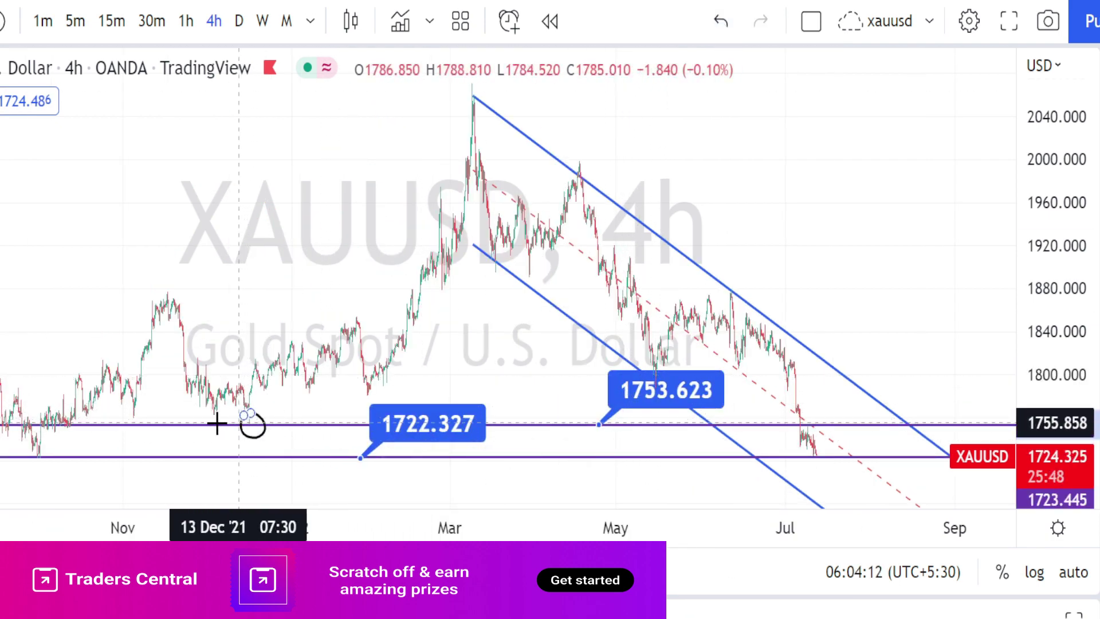
mouse_move(46, 410)
mouse_down()
mouse_move(78, 422)
mouse_move(61, 412)
mouse_up()
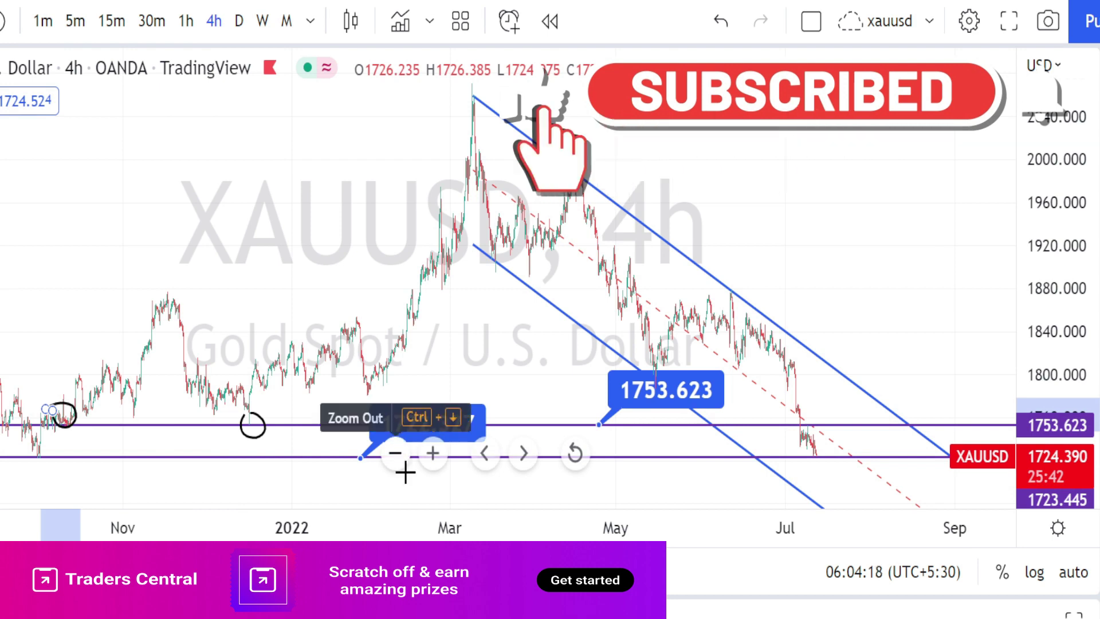
mouse_move(449, 481)
mouse_down()
mouse_move(356, 437)
mouse_move(417, 469)
mouse_up()
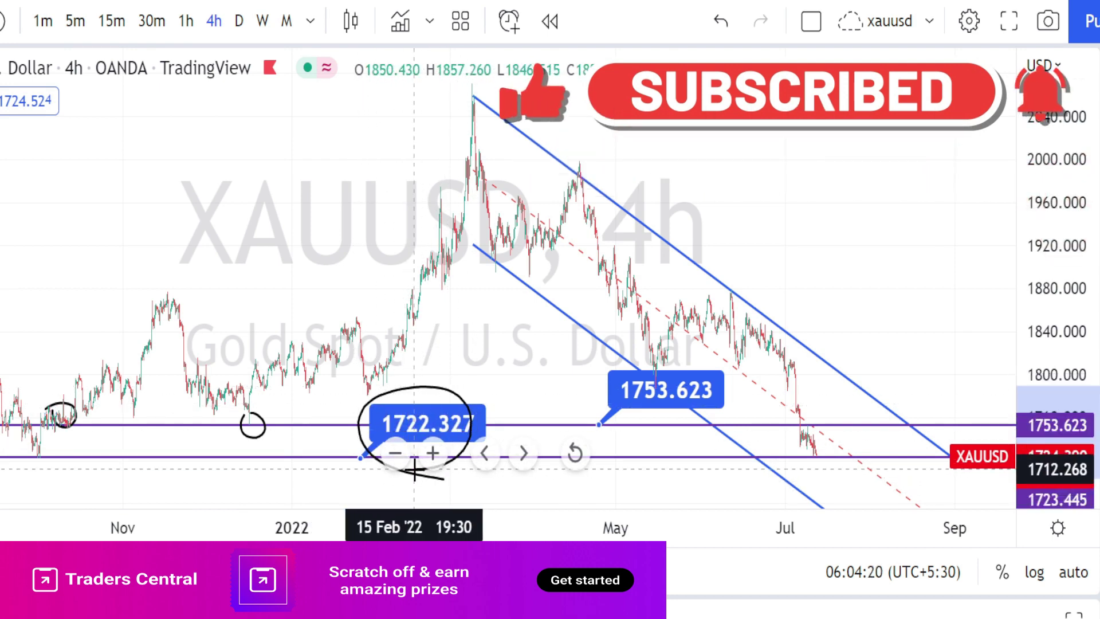
drag(46, 443, 42, 453)
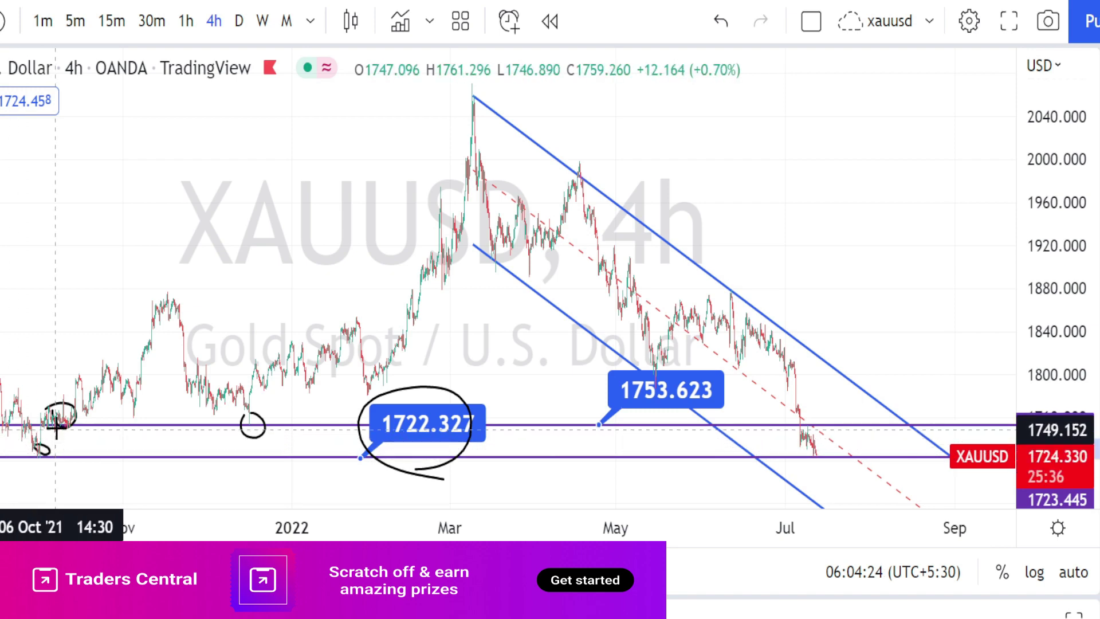
- Brush a wavy line between the two support levels, circle the current July price and add a downward stroke from it
mouse_move(59, 425)
mouse_down()
mouse_move(68, 452)
mouse_move(115, 425)
mouse_move(172, 429)
mouse_move(199, 459)
mouse_move(226, 429)
mouse_move(280, 447)
mouse_move(300, 431)
mouse_up()
mouse_move(771, 440)
mouse_down()
mouse_move(810, 422)
mouse_move(831, 435)
mouse_move(819, 467)
mouse_move(776, 431)
mouse_up()
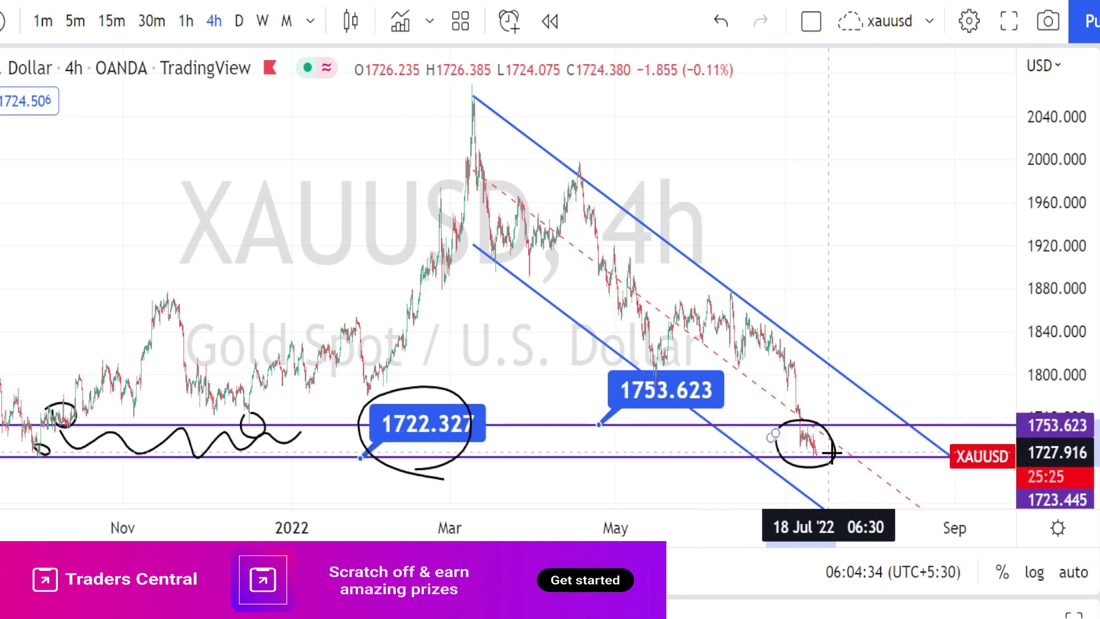
mouse_move(832, 454)
mouse_down()
mouse_move(826, 483)
mouse_move(842, 480)
mouse_up()
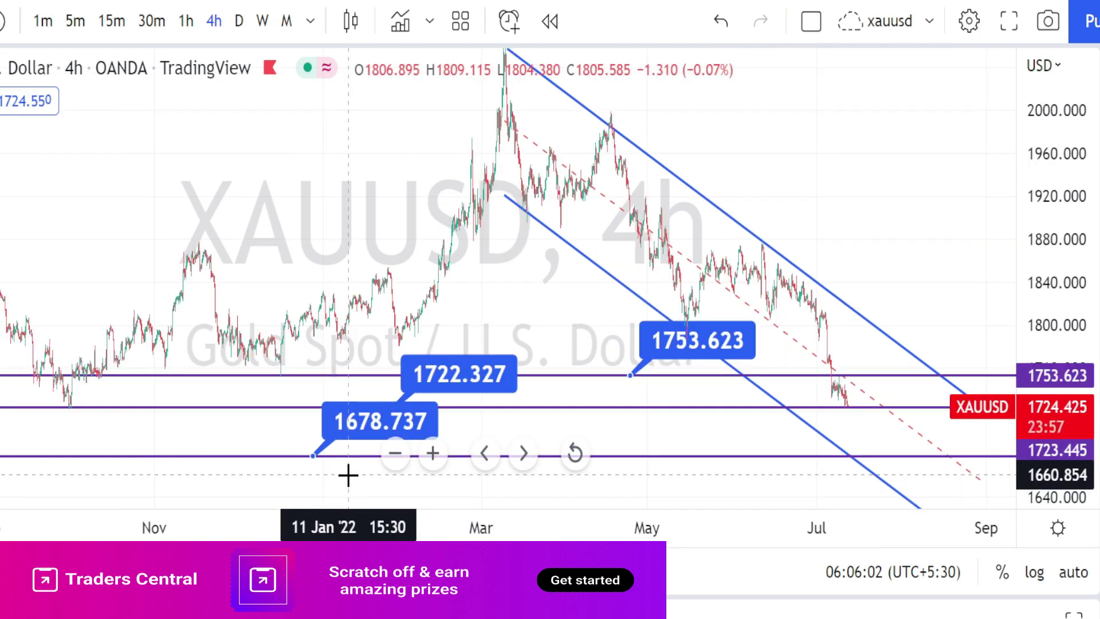
- Brush circles around the 1678.737 and 1722.327 labels and the current price, add a stroke down to the 1678.737 line, and undo the last mark
mouse_move(348, 474)
mouse_down()
mouse_move(302, 418)
mouse_move(429, 435)
mouse_move(346, 469)
mouse_up()
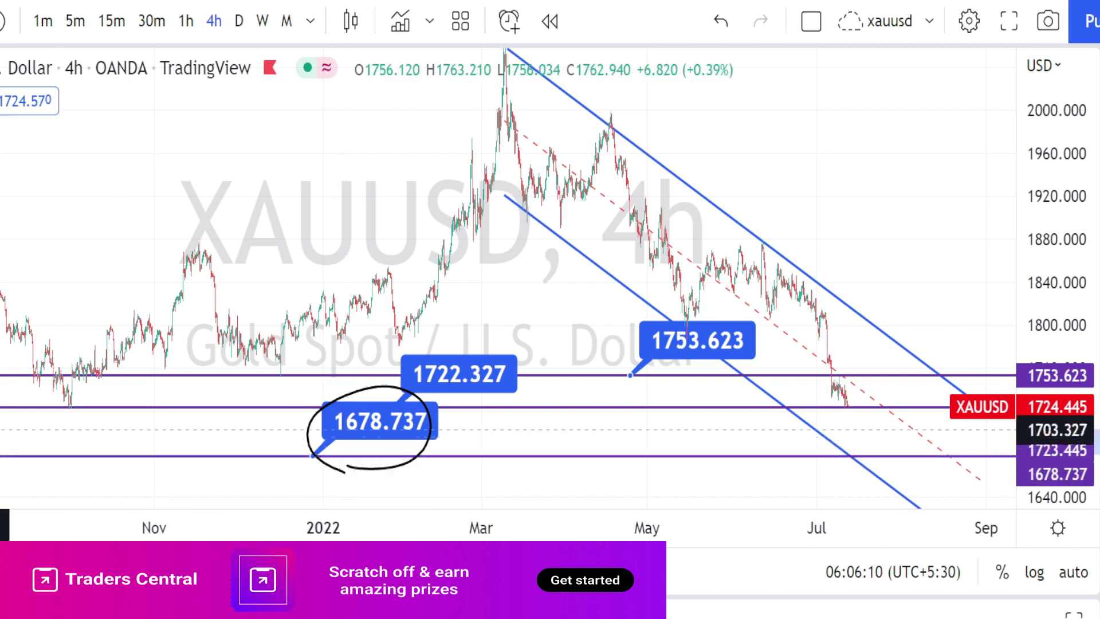
click(22, 330)
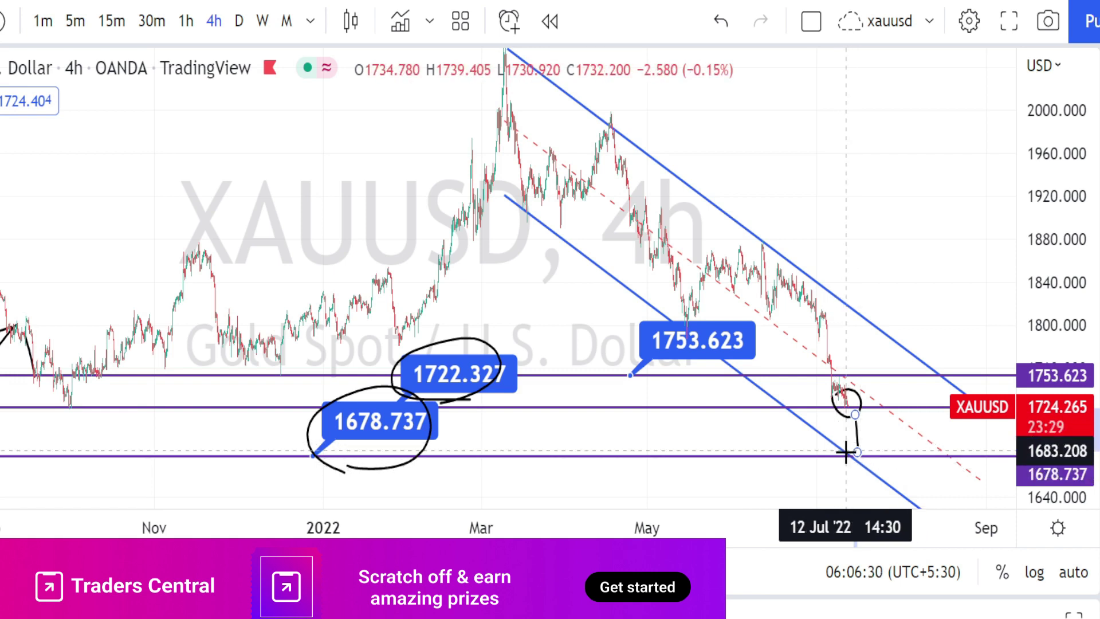
key(ctrl+z)
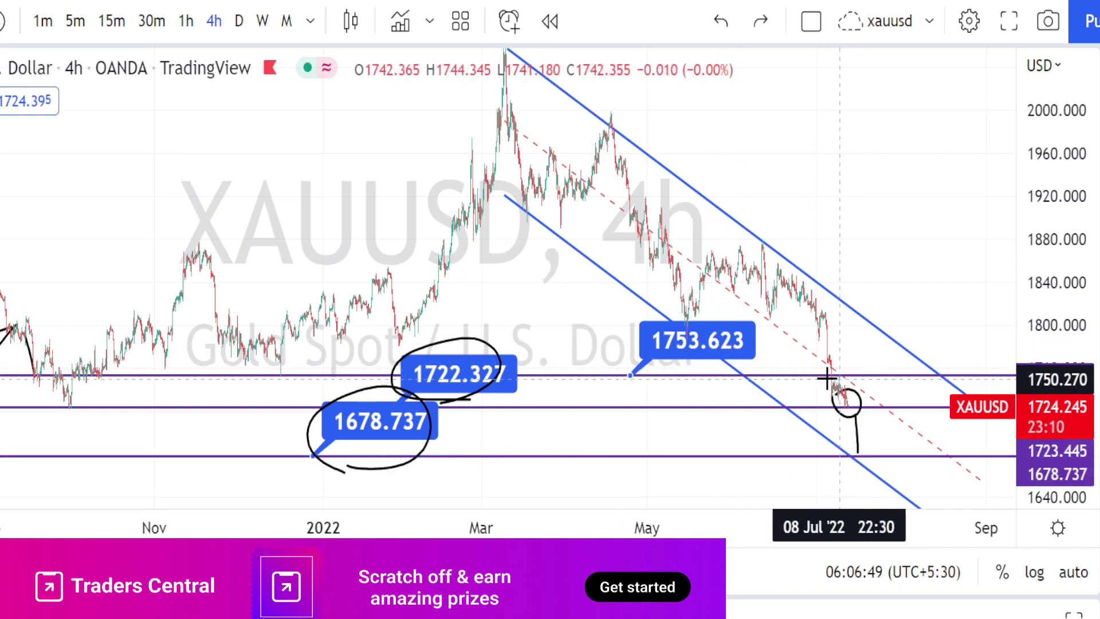
- Circle the 1753.623 label, brush an upward arrow from that level to the channel's upper line and circle the target area there
mouse_move(688, 371)
mouse_down()
mouse_move(634, 327)
mouse_move(700, 297)
mouse_move(732, 349)
mouse_move(691, 371)
mouse_up()
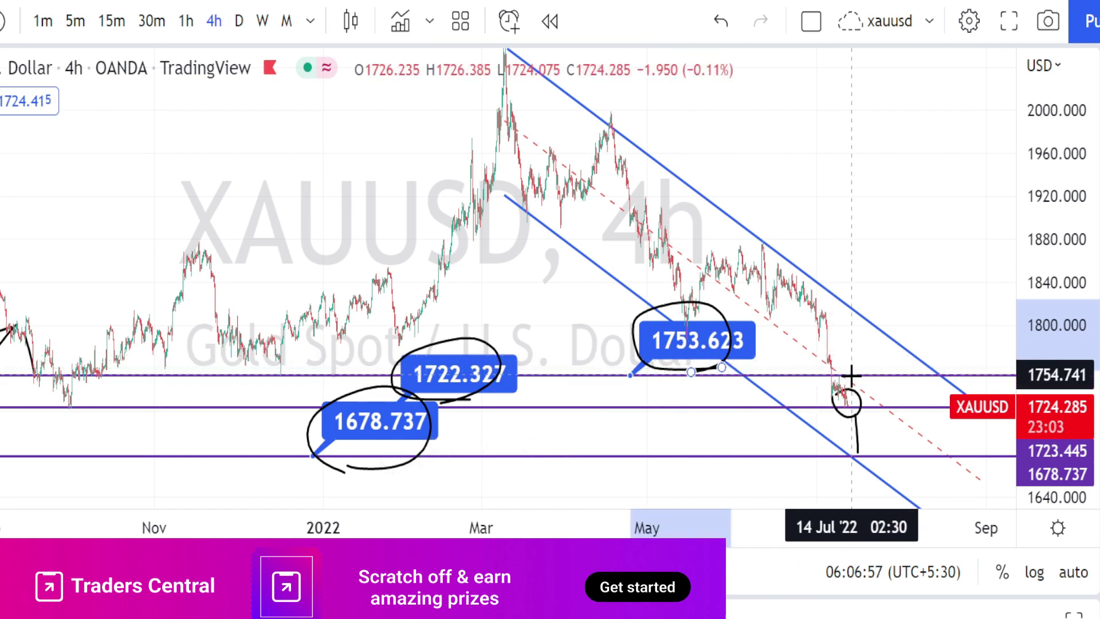
mouse_move(852, 375)
mouse_down()
mouse_move(872, 329)
mouse_move(852, 341)
mouse_up()
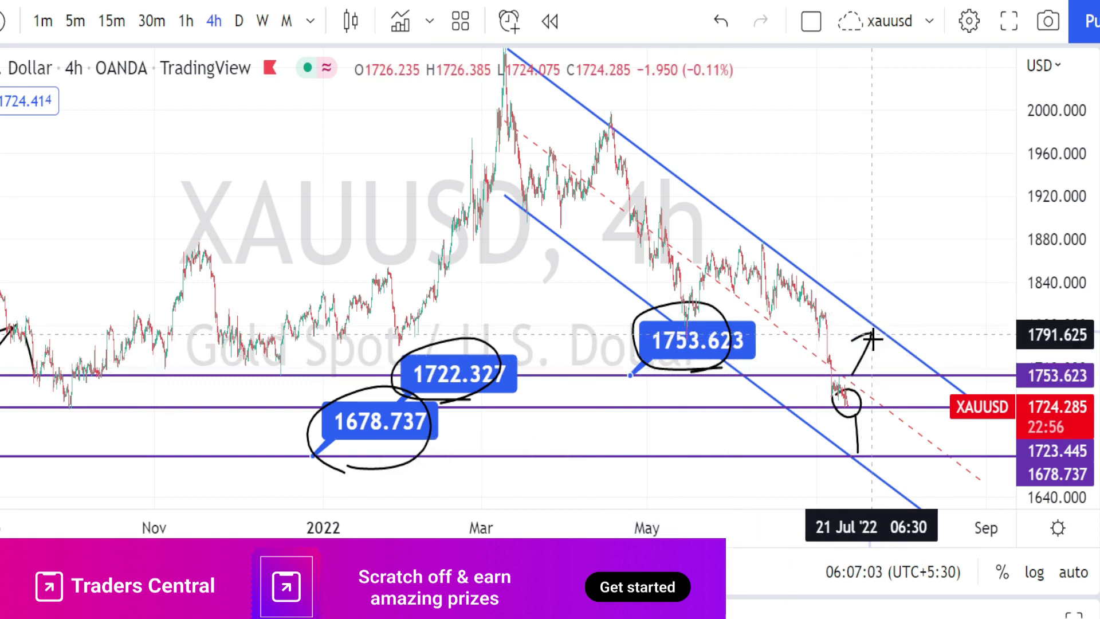
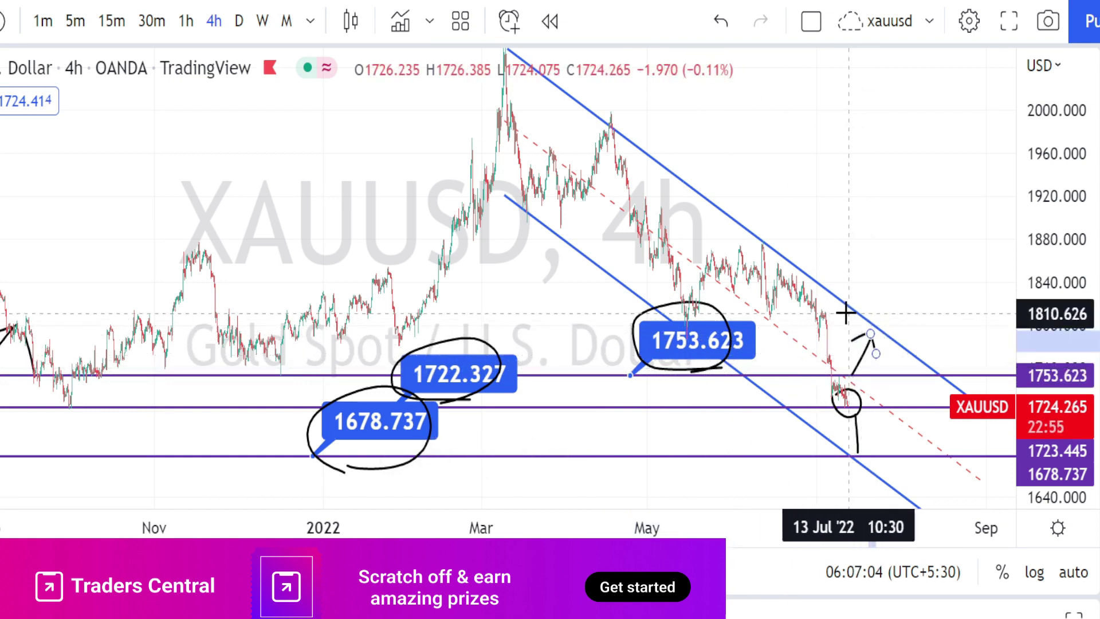
key(Escape)
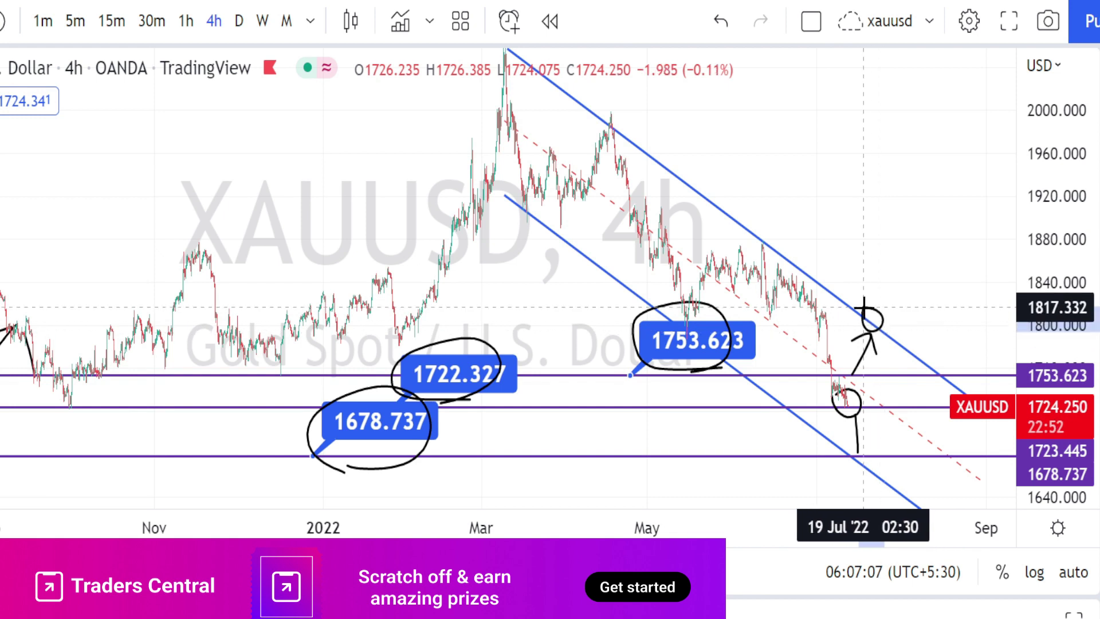
- Circle the channel's upper line near early July, brush an upward arrow above the target circle and a zigzag down to the lower channel line
mouse_move(818, 281)
mouse_down()
mouse_move(838, 292)
mouse_move(818, 298)
mouse_move(816, 283)
mouse_up()
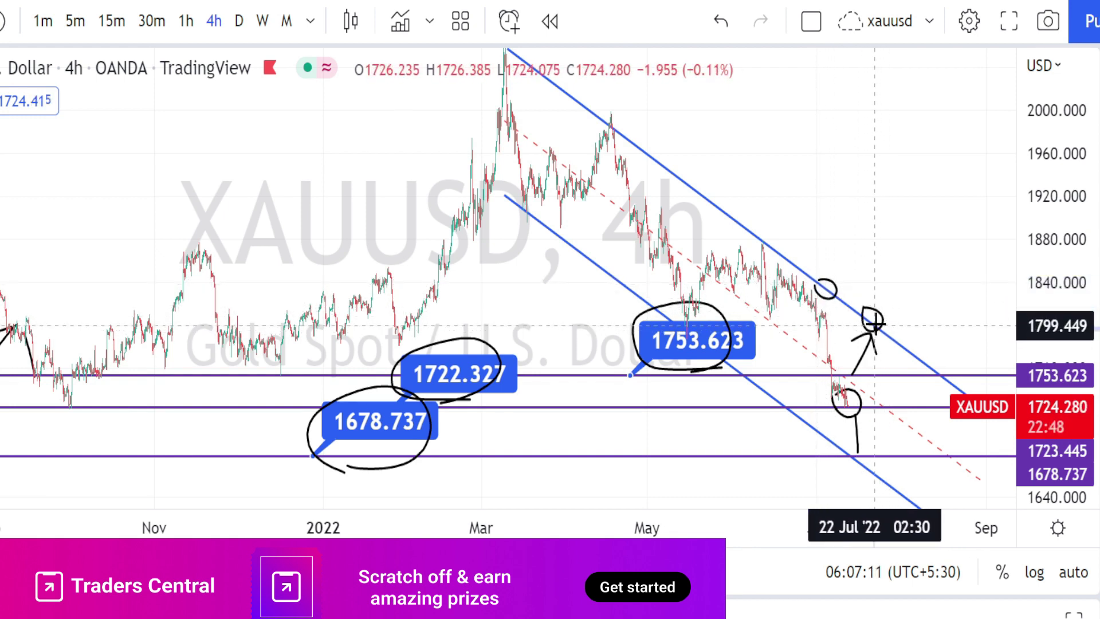
mouse_move(878, 314)
mouse_down()
mouse_move(879, 278)
mouse_move(870, 285)
mouse_move(897, 291)
mouse_up()
mouse_move(835, 408)
mouse_down()
mouse_move(888, 335)
mouse_move(865, 455)
mouse_move(933, 377)
mouse_move(907, 491)
mouse_up()
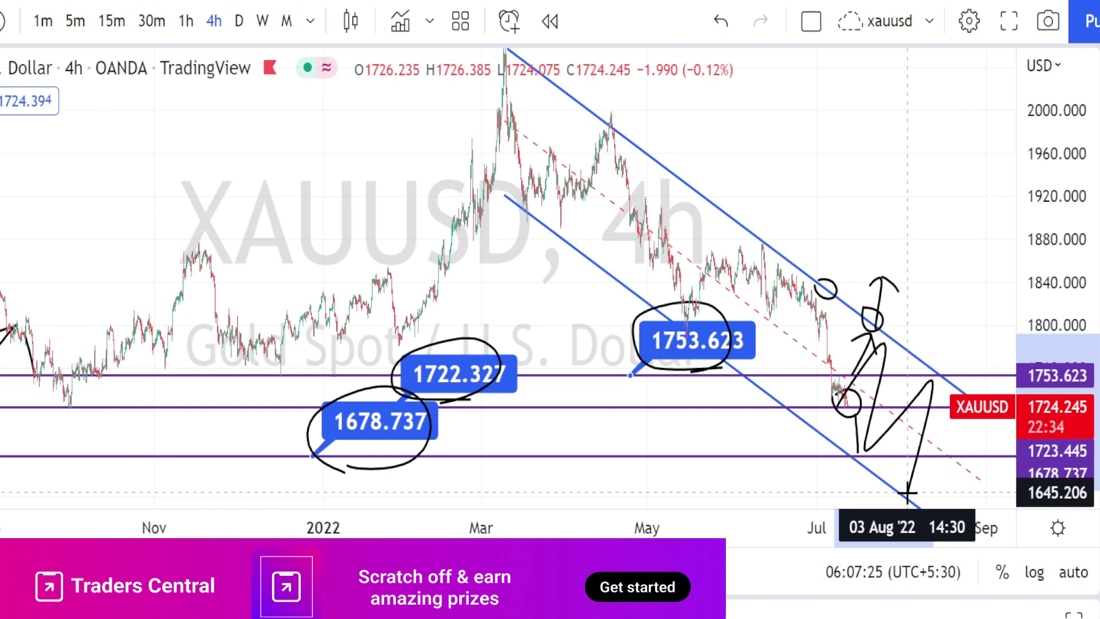
drag(907, 493, 907, 491)
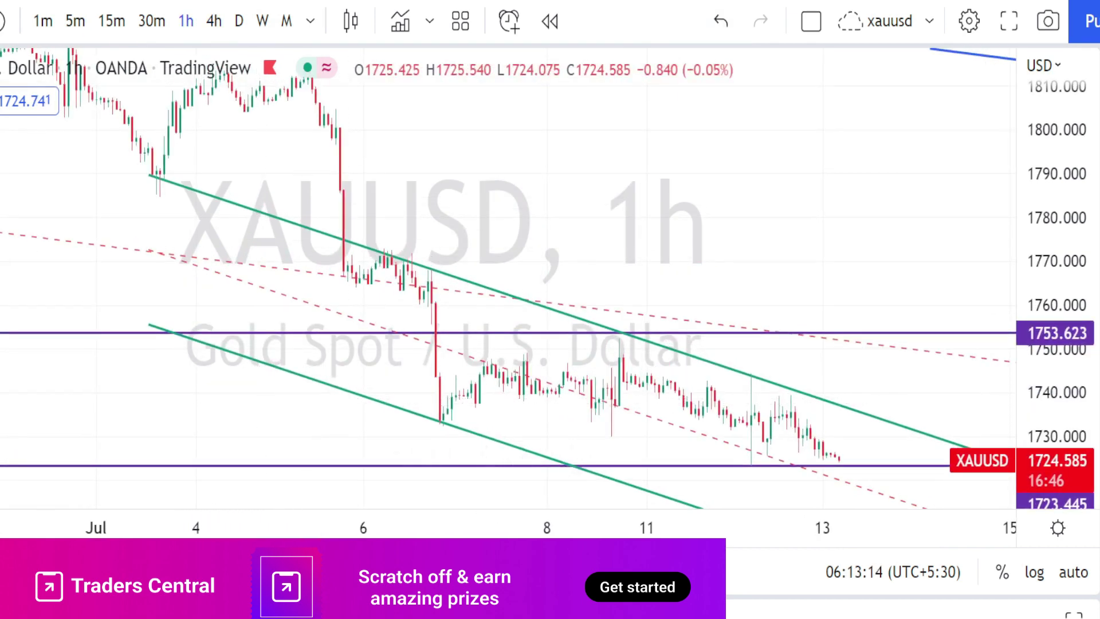
- On the 1h chart, brush a zigzag between the green channel lines and mark the upper-line touches on 1, 6, 8 and 12 July
mouse_move(150, 182)
mouse_down()
mouse_move(172, 314)
mouse_move(216, 309)
mouse_move(320, 236)
mouse_move(317, 388)
mouse_move(422, 287)
mouse_move(427, 274)
mouse_move(393, 256)
mouse_move(419, 265)
mouse_up()
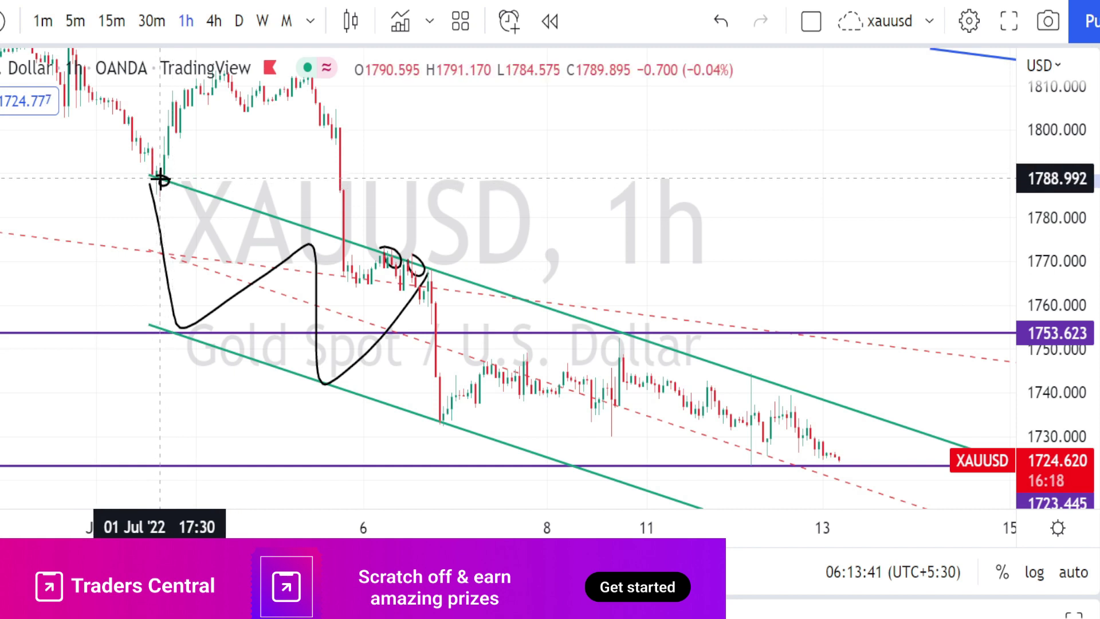
mouse_move(160, 178)
mouse_down()
mouse_move(153, 165)
mouse_move(184, 182)
mouse_move(150, 168)
mouse_up()
drag(603, 339, 618, 331)
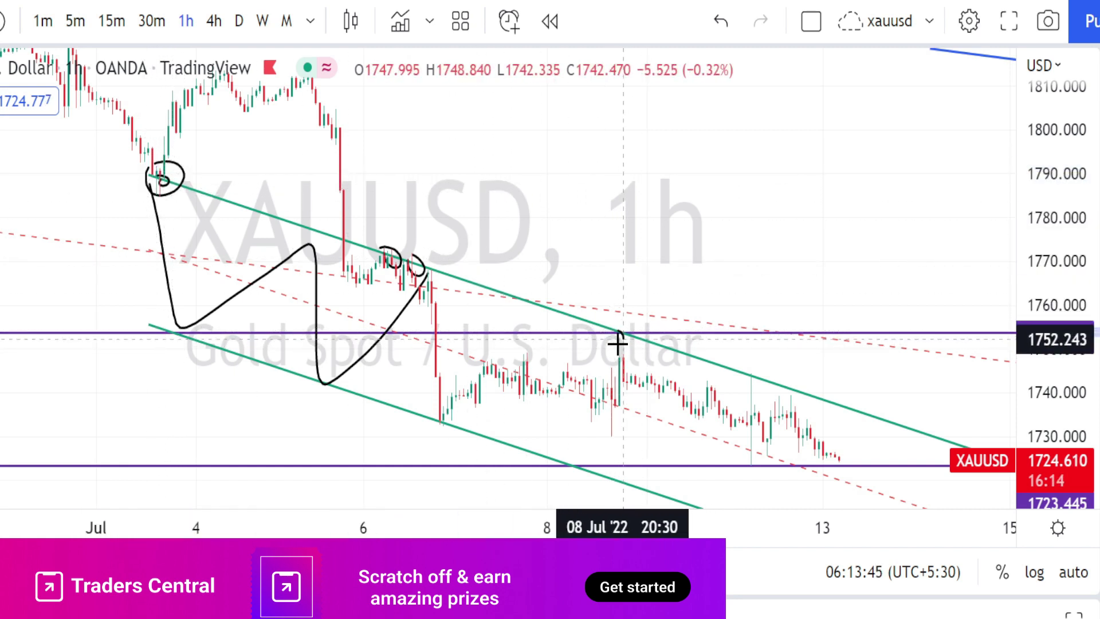
mouse_move(760, 366)
mouse_down()
mouse_move(756, 383)
mouse_move(735, 363)
mouse_up()
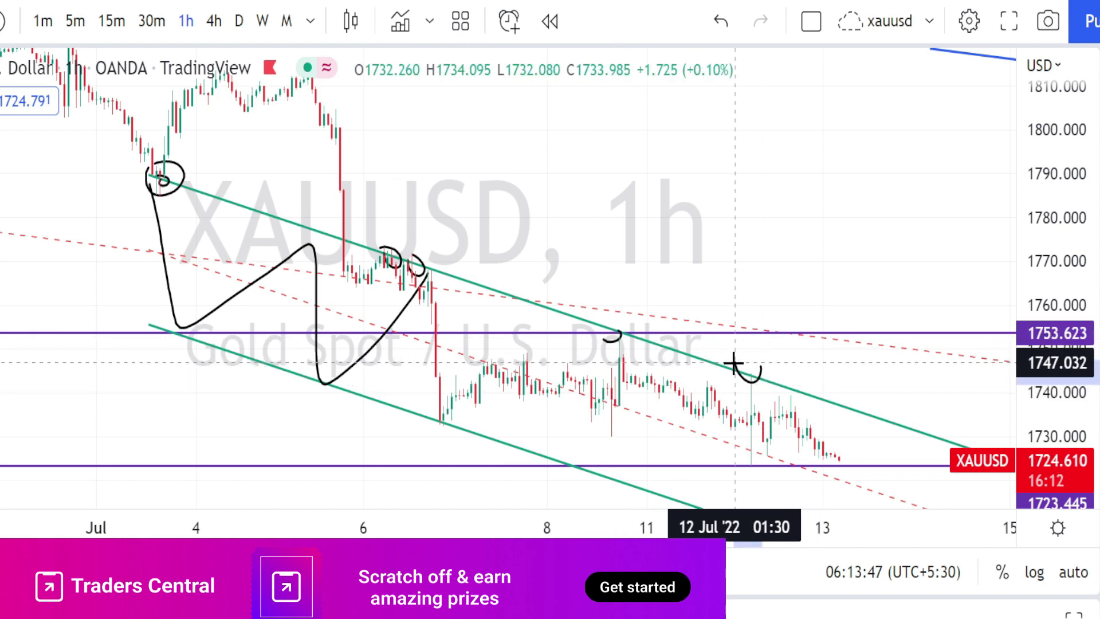
- Brush a downward arrow inside the channel, complete the circles at the 8 and 12 July highs, and trace the falling wave between them to 13 July
drag(473, 302, 576, 367)
mouse_move(504, 342)
mouse_down()
mouse_move(590, 375)
mouse_move(551, 388)
mouse_up()
mouse_move(609, 326)
mouse_down()
mouse_move(631, 328)
mouse_move(608, 343)
mouse_up()
drag(751, 368, 747, 375)
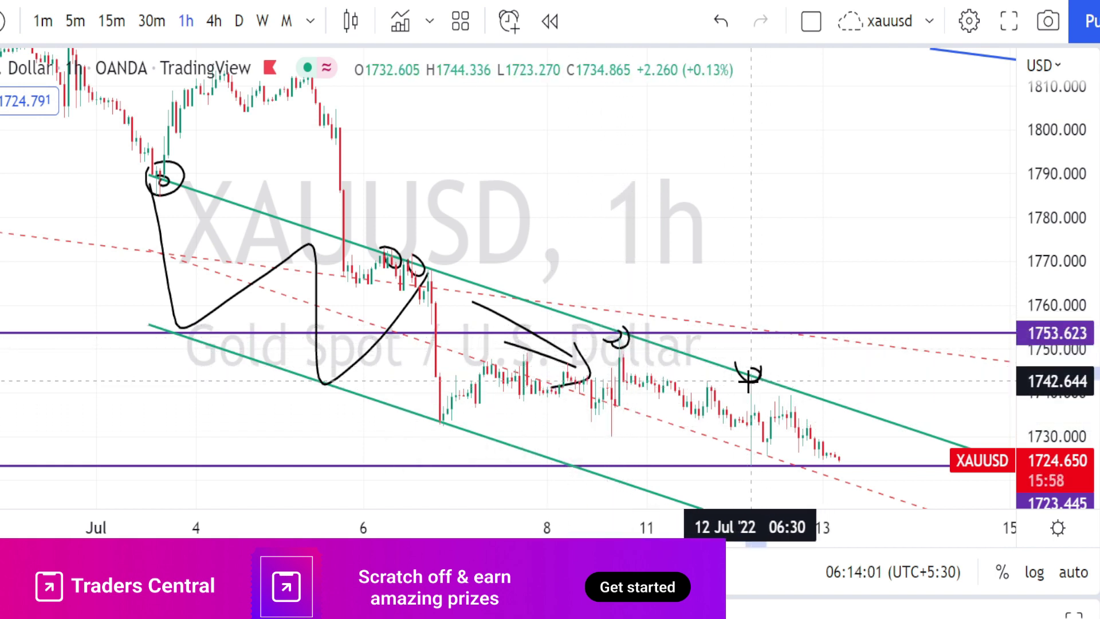
mouse_move(619, 349)
mouse_down()
mouse_move(693, 416)
mouse_move(748, 386)
mouse_move(756, 449)
mouse_move(802, 410)
mouse_move(815, 449)
mouse_move(748, 476)
mouse_move(761, 469)
mouse_move(735, 467)
mouse_up()
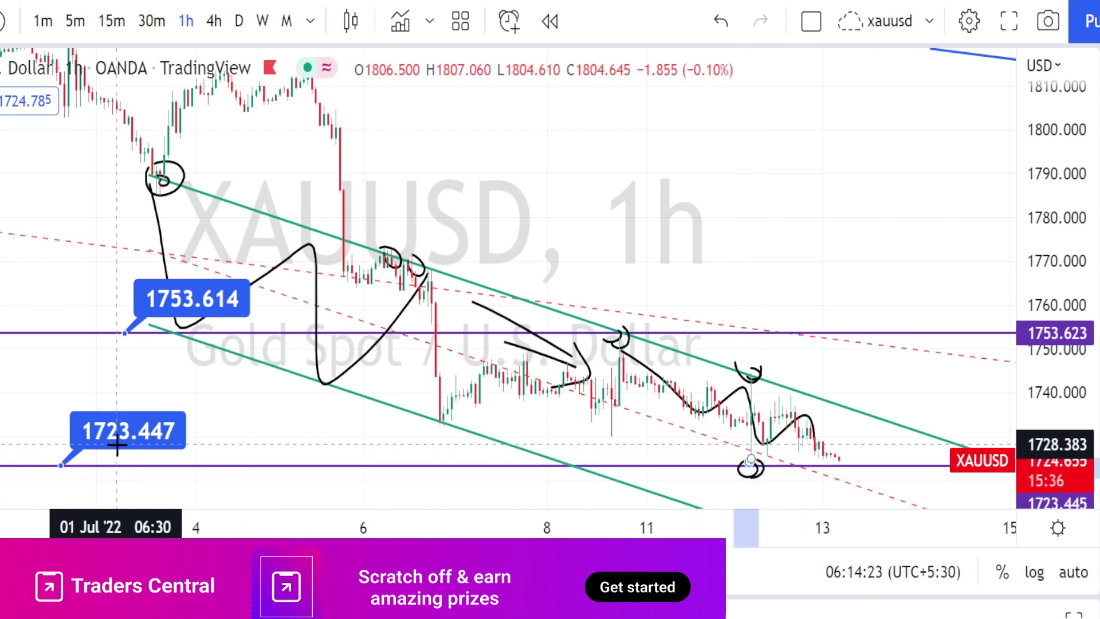
- Circle the 1723.447 label and the current price, and brush a falling zigzag from that level towards the lower channel line
mouse_move(96, 454)
mouse_down()
mouse_move(84, 401)
mouse_move(135, 449)
mouse_move(96, 454)
mouse_up()
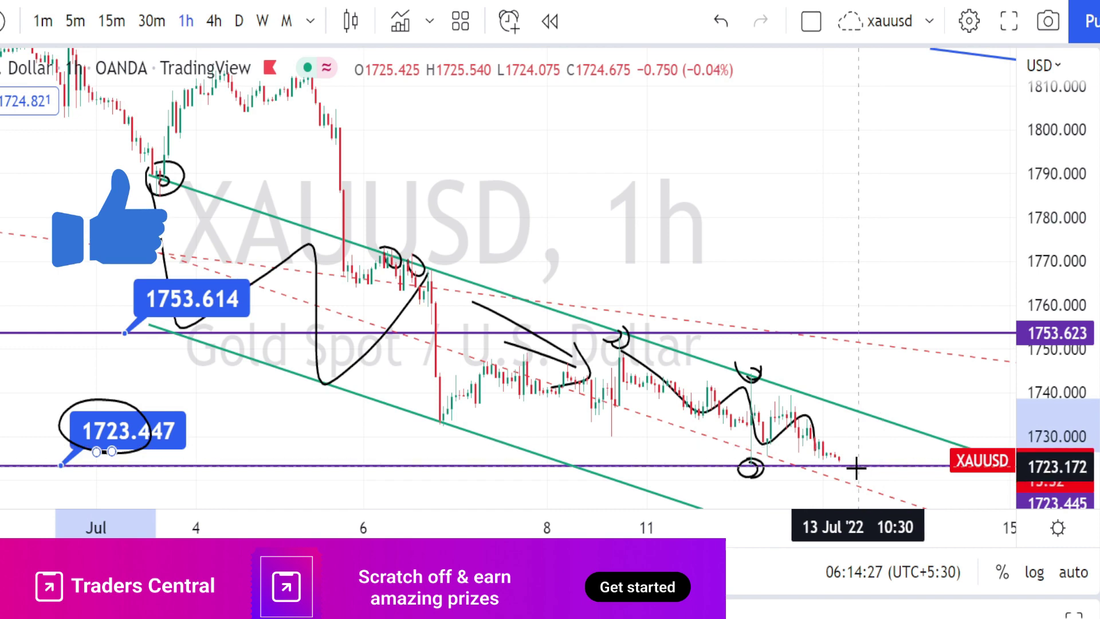
mouse_move(835, 467)
mouse_down()
mouse_move(830, 449)
mouse_move(842, 444)
mouse_up()
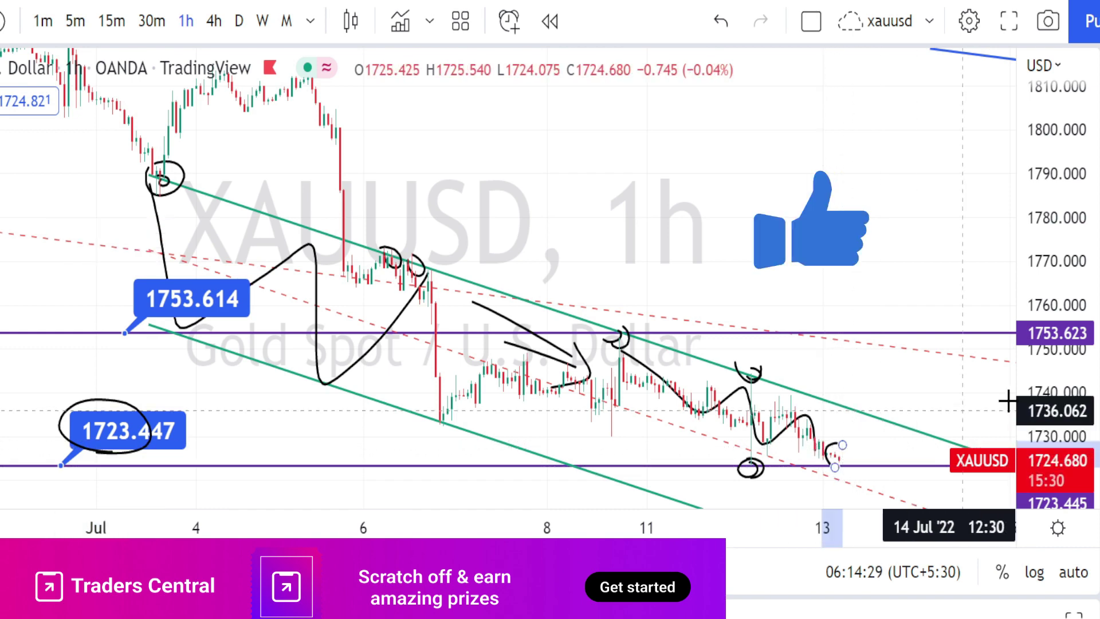
drag(1062, 269, 1061, 315)
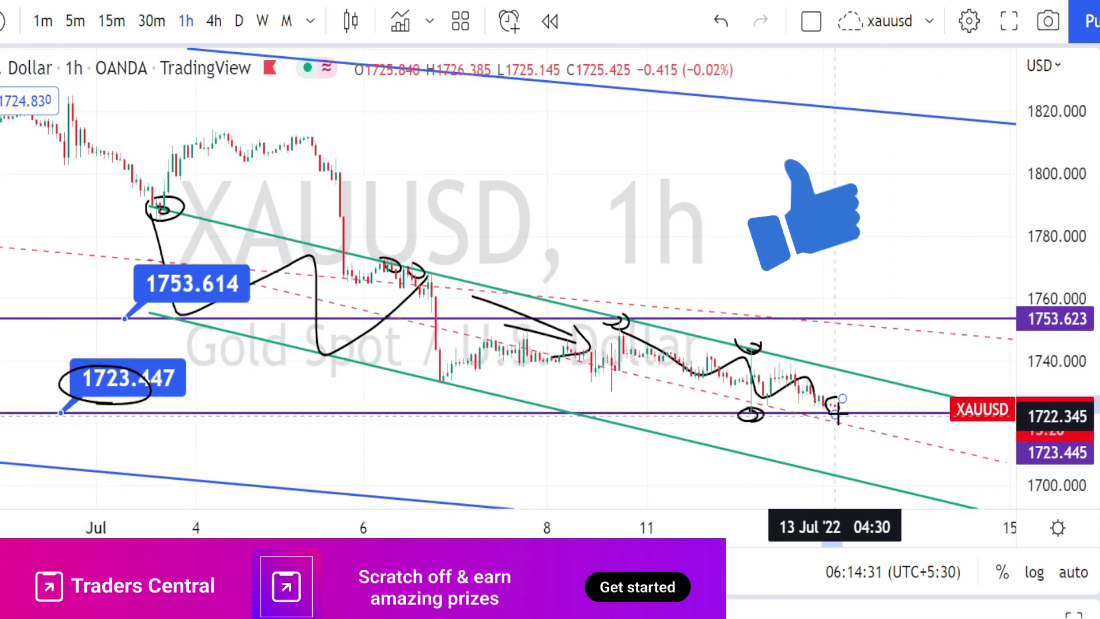
mouse_move(841, 421)
mouse_down()
mouse_move(842, 479)
mouse_move(892, 395)
mouse_move(892, 484)
mouse_move(943, 435)
mouse_move(950, 480)
mouse_up()
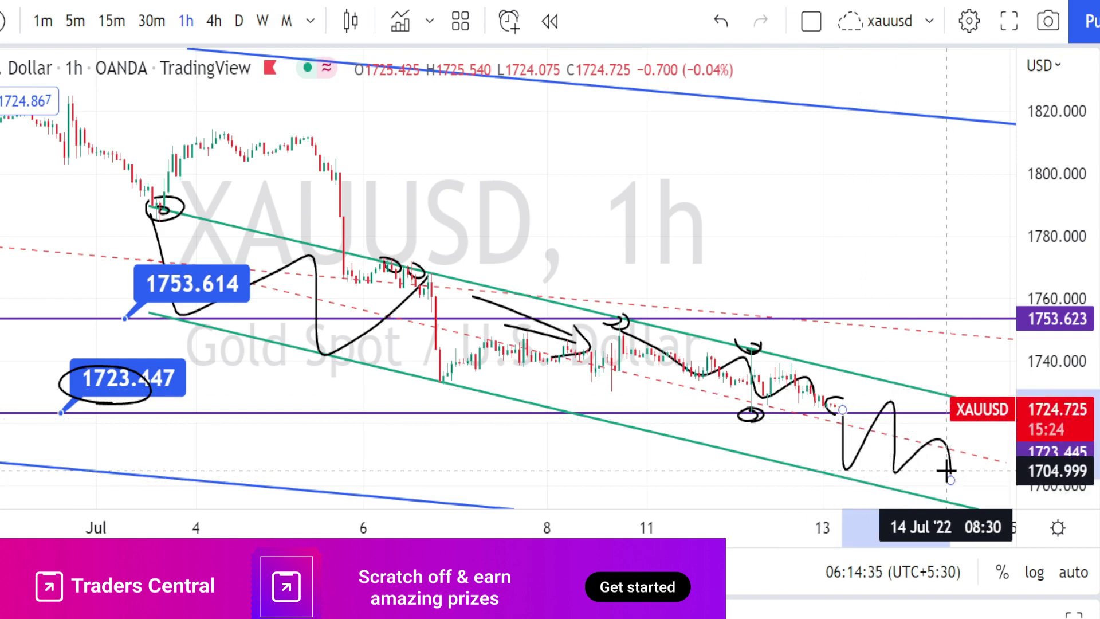
- Circle the upper channel line near 13 July, brush a stroke from there up to the 1753.623 line and circle the 1753.614 label
mouse_move(863, 368)
mouse_down()
mouse_move(859, 387)
mouse_move(854, 361)
mouse_up()
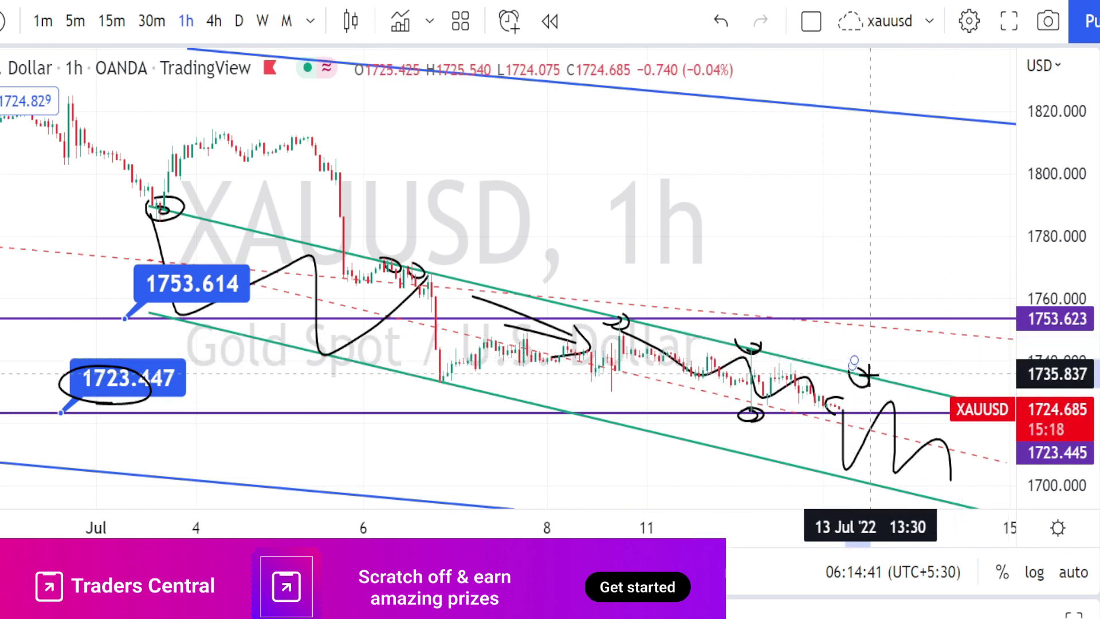
drag(874, 371, 910, 350)
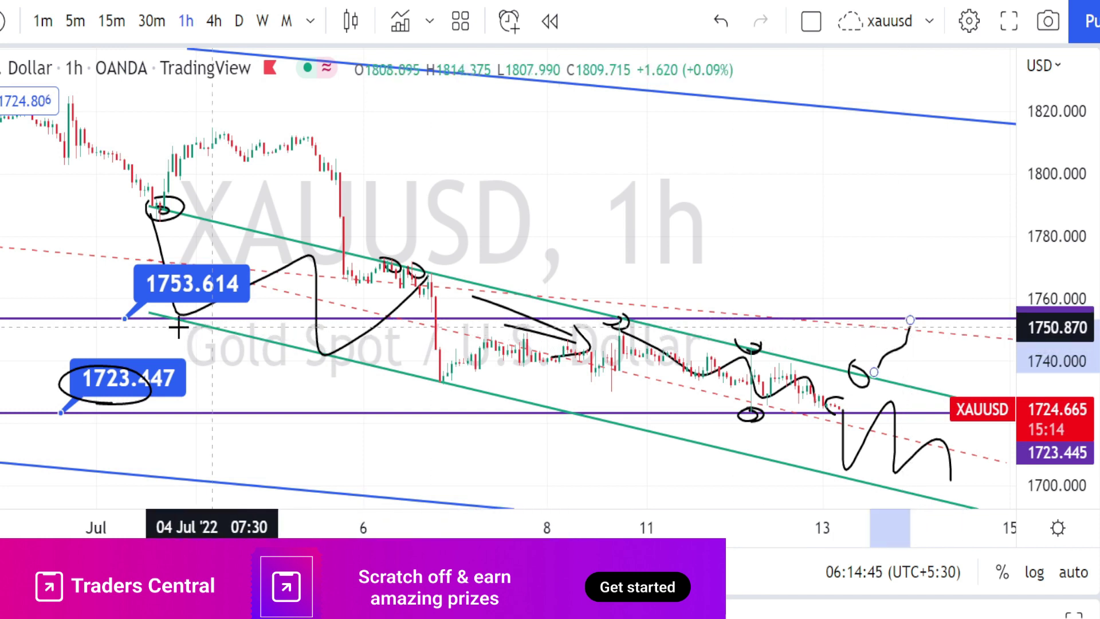
mouse_move(101, 275)
mouse_down()
mouse_move(211, 253)
mouse_move(160, 308)
mouse_up()
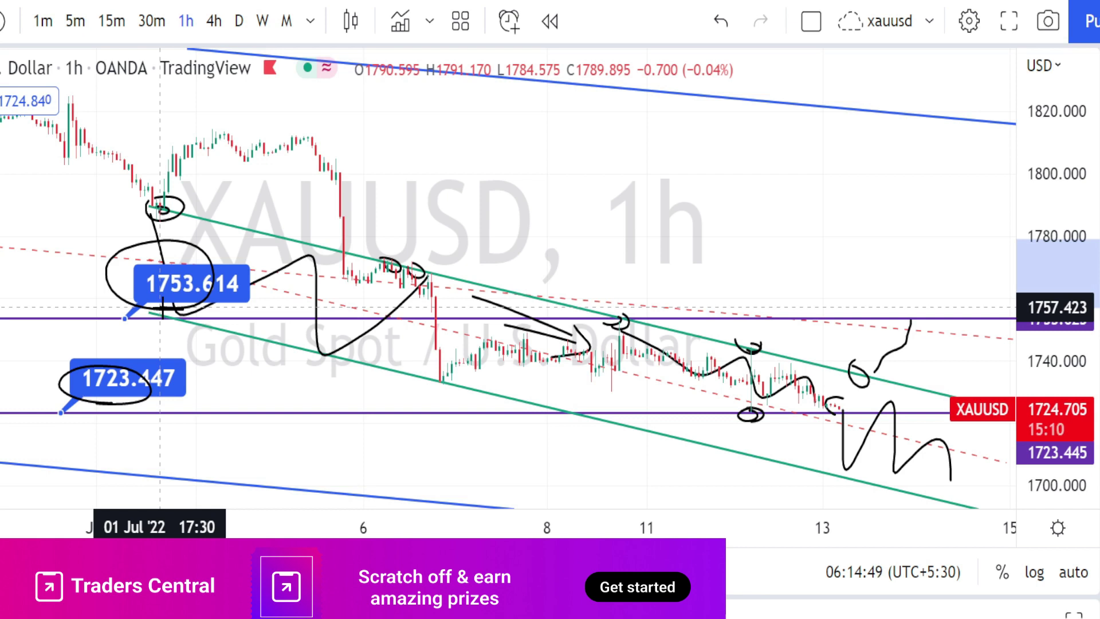
mouse_move(891, 378)
mouse_down()
mouse_move(906, 317)
mouse_move(914, 343)
mouse_up()
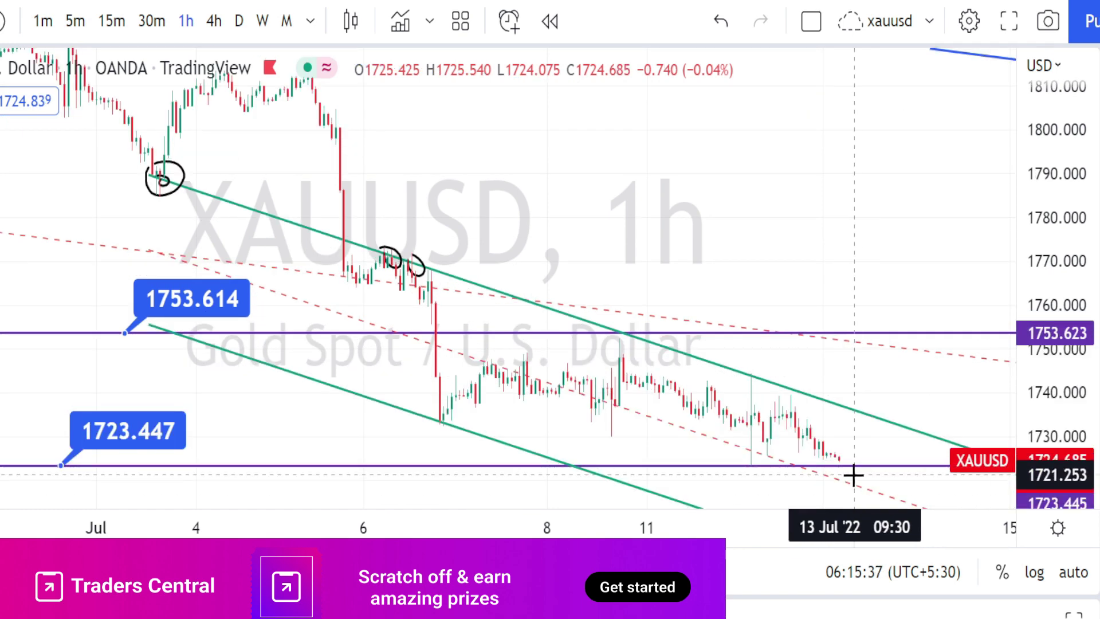
- Brush circles around the current price and the 1723.447 label, and a falling curve under the 11 to 12 July candles
mouse_move(853, 475)
mouse_down()
mouse_move(827, 459)
mouse_move(842, 442)
mouse_move(858, 467)
mouse_move(849, 477)
mouse_up()
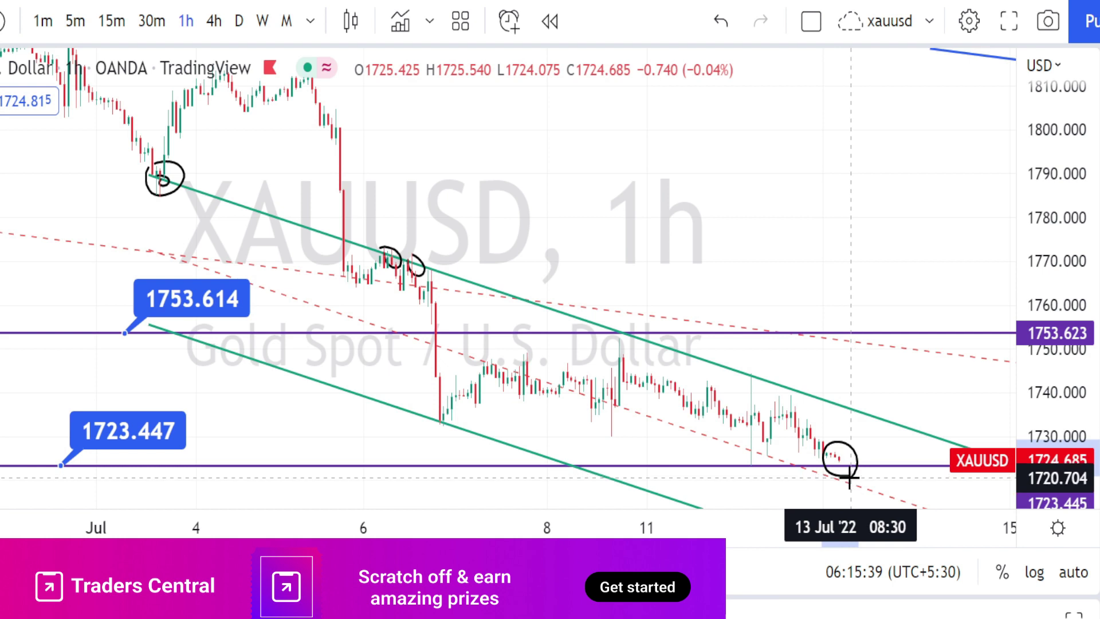
drag(642, 403, 775, 458)
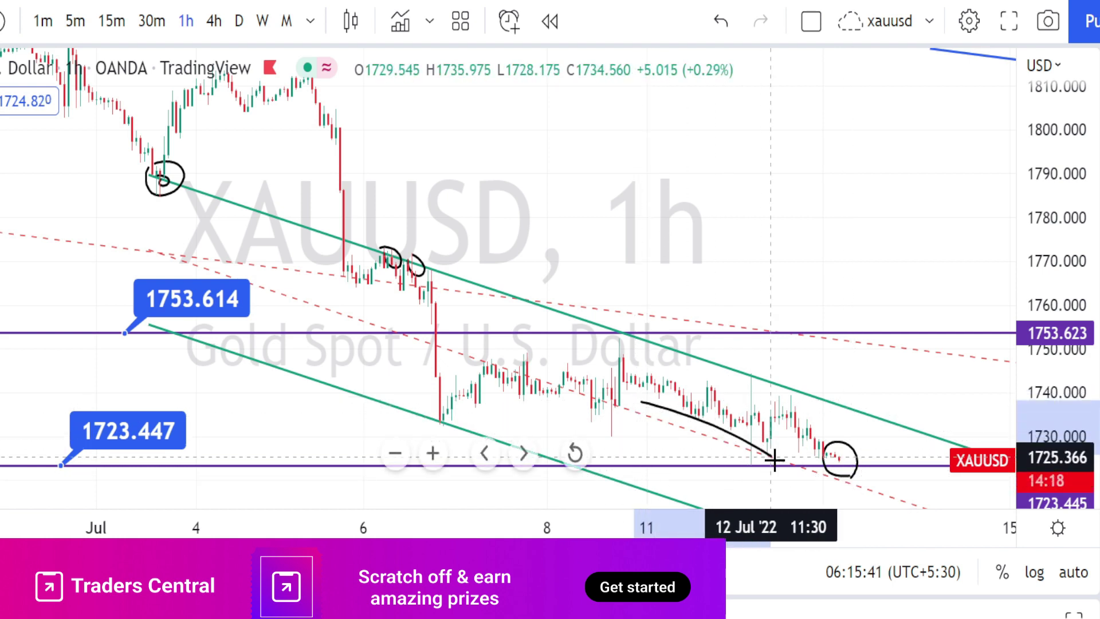
mouse_move(154, 462)
mouse_down()
mouse_move(74, 453)
mouse_move(137, 409)
mouse_move(136, 462)
mouse_up()
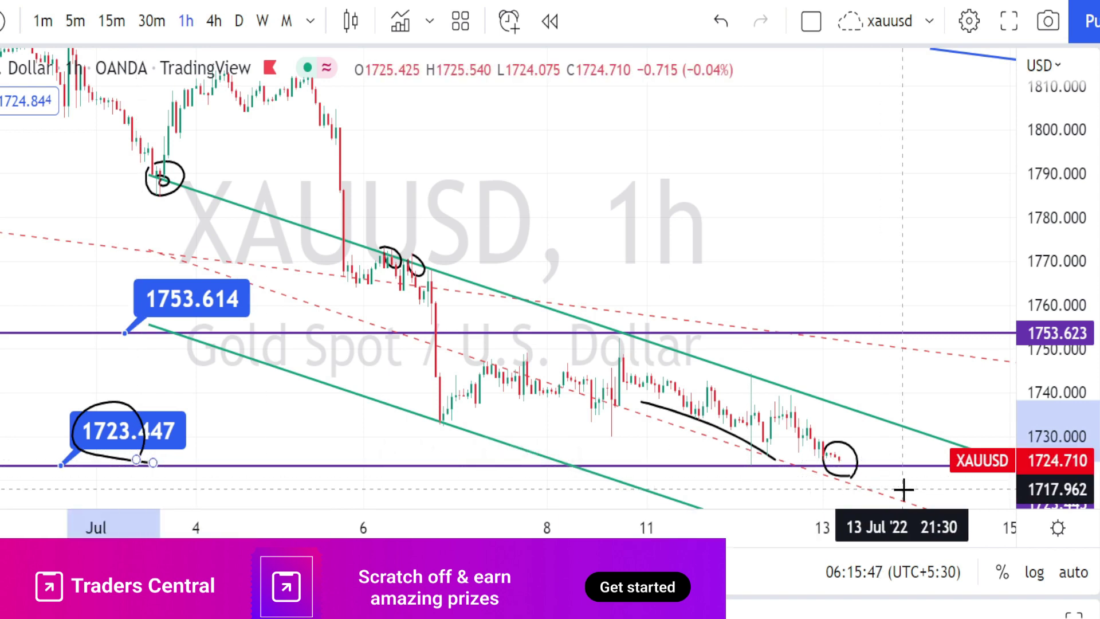
- Brush arrows down and up from the current price, extend the rise towards 1753.623 with a circle and a pullback stroke, and undo the last mark
mouse_move(835, 473)
mouse_down()
mouse_move(831, 494)
mouse_move(814, 496)
mouse_move(854, 486)
mouse_move(842, 456)
mouse_move(853, 425)
mouse_up()
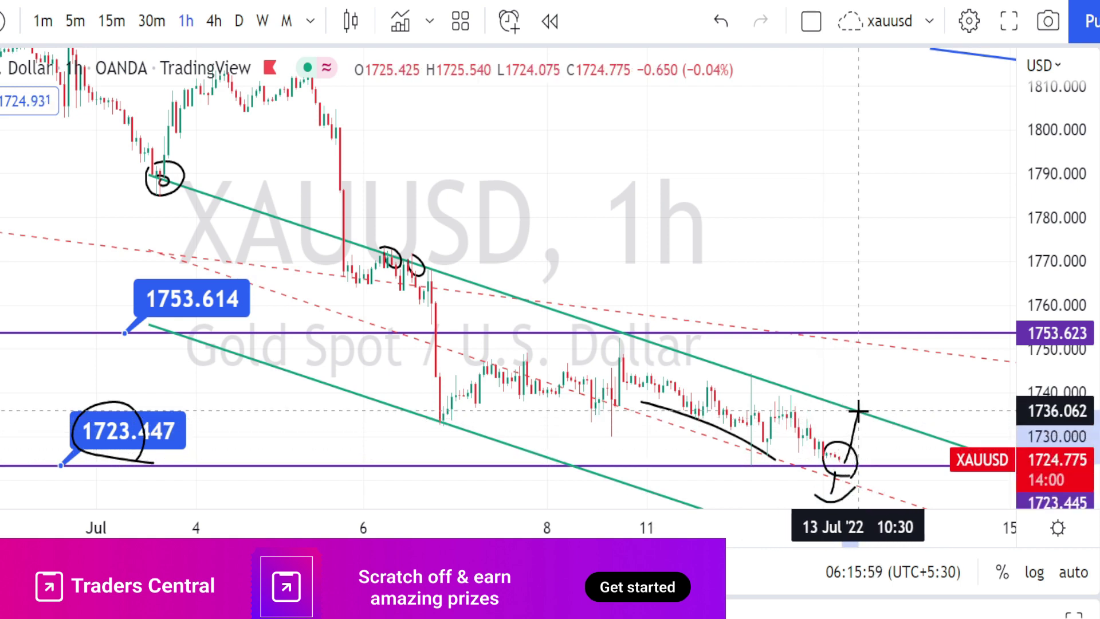
mouse_move(823, 424)
mouse_down()
mouse_move(842, 415)
mouse_move(870, 429)
mouse_up()
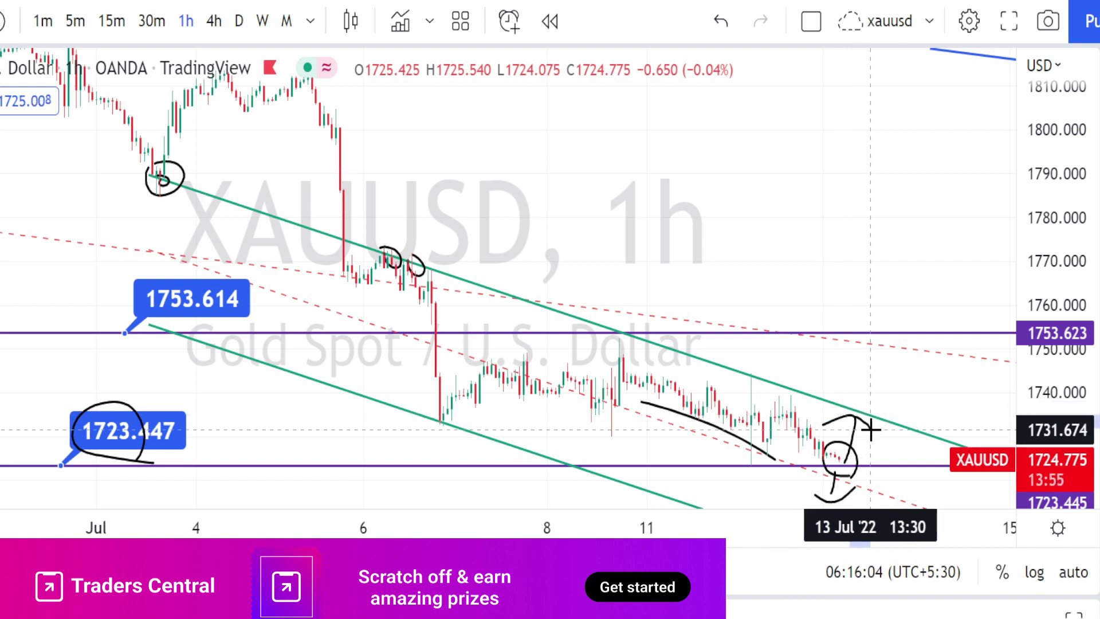
mouse_move(859, 407)
mouse_down()
mouse_move(871, 342)
mouse_move(857, 351)
mouse_move(891, 362)
mouse_move(895, 391)
mouse_move(838, 416)
mouse_move(830, 342)
mouse_move(866, 329)
mouse_move(905, 422)
mouse_move(921, 388)
mouse_up()
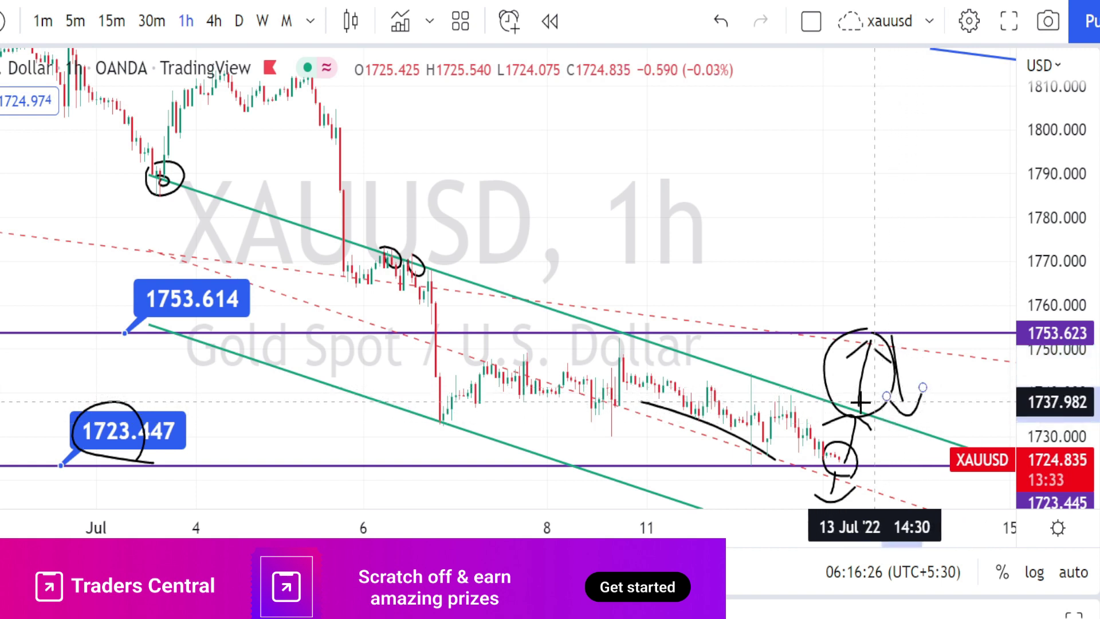
mouse_move(863, 351)
mouse_down()
mouse_move(875, 362)
mouse_move(895, 351)
mouse_move(903, 411)
mouse_up()
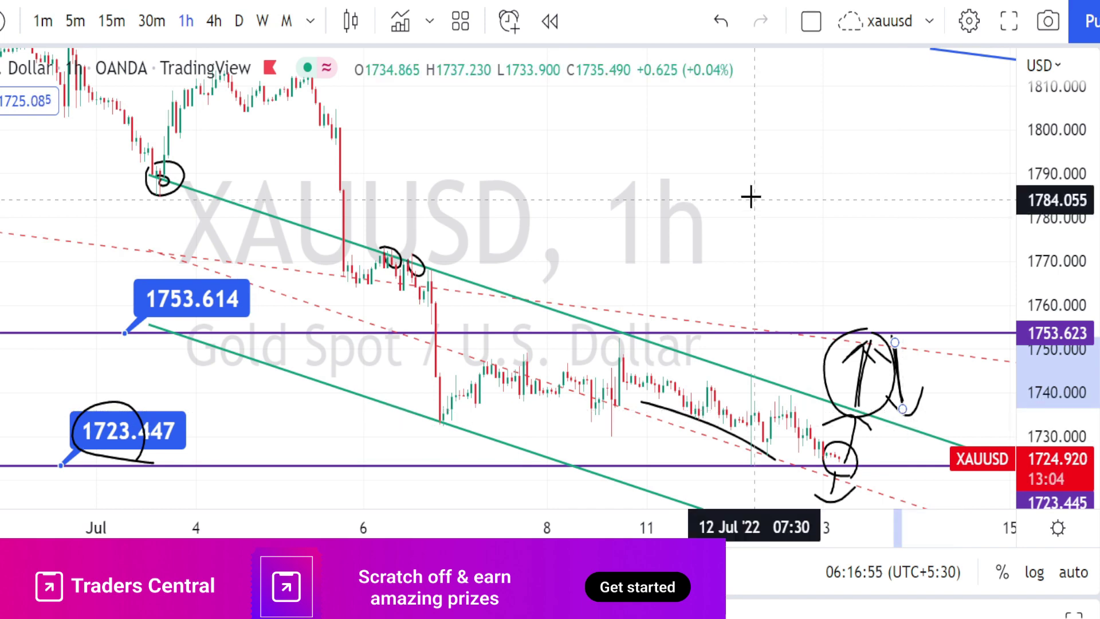
click(721, 22)
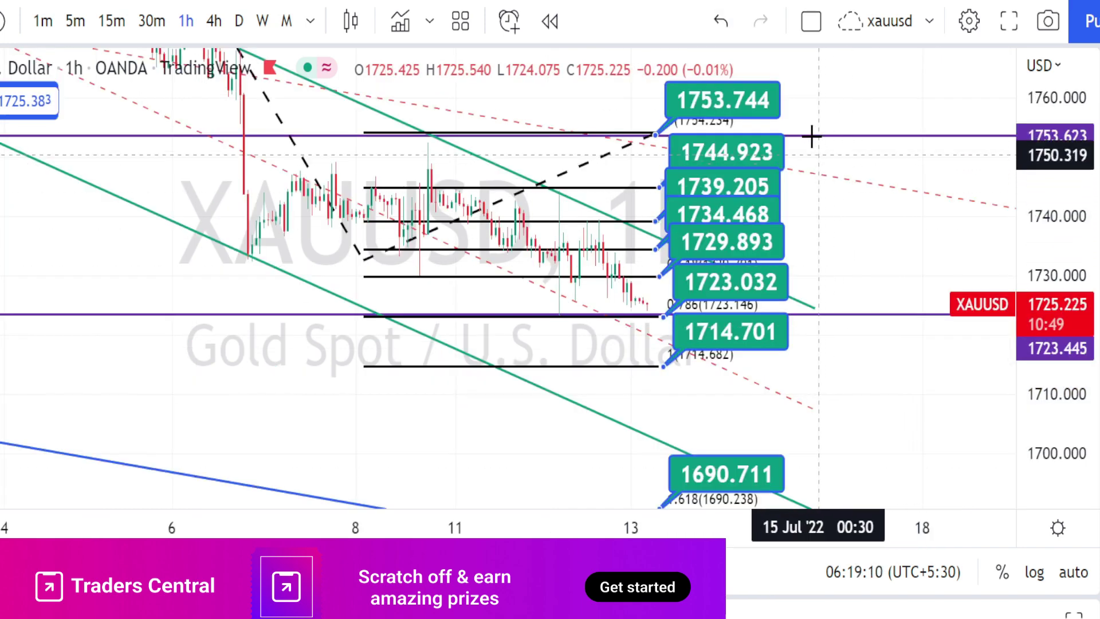
- Brush vertical strokes on both sides of the Fibonacci price labels, near 13 and 15 July, and undo the last stroke
drag(798, 92, 819, 479)
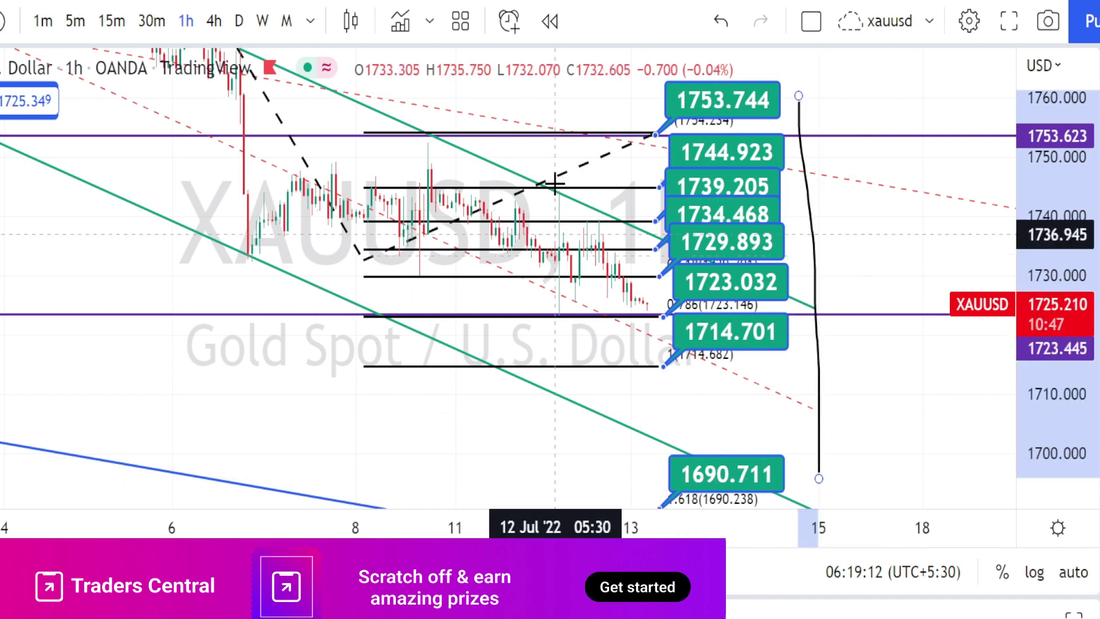
drag(640, 113, 654, 507)
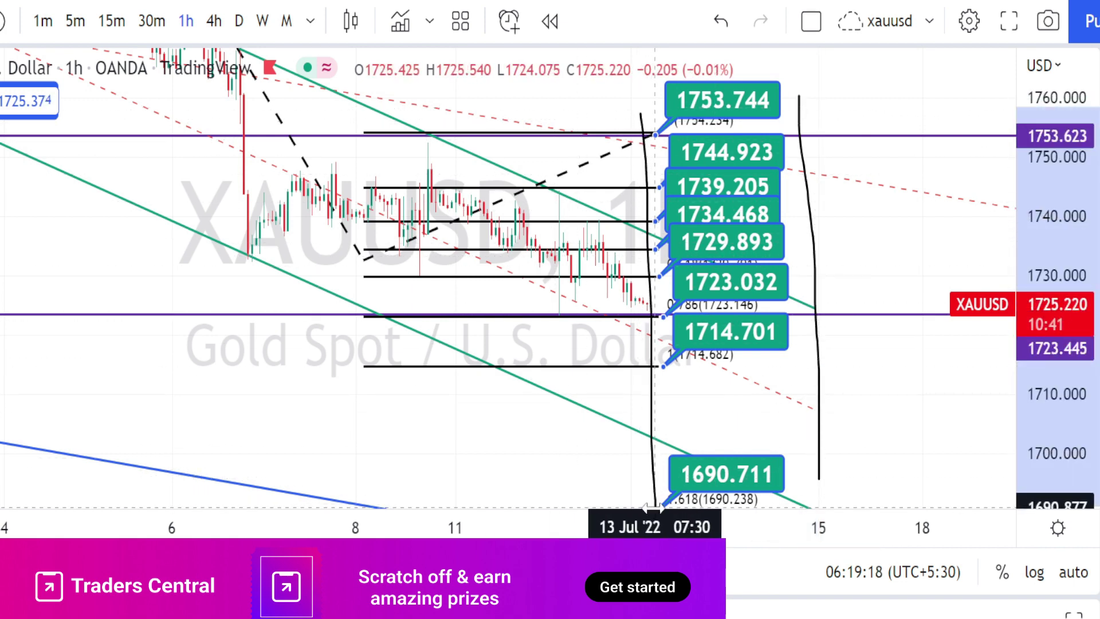
click(722, 24)
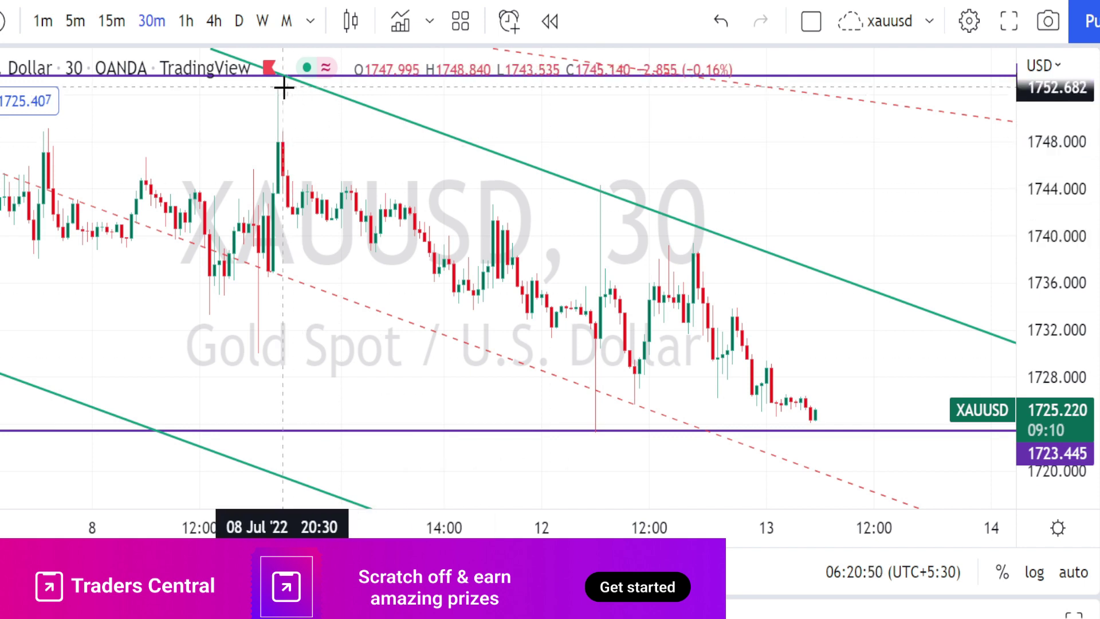
- On the 30m chart, draw a trend line from the 8 July high at about 1752.5 to the 12 July low at about 1726
click(278, 90)
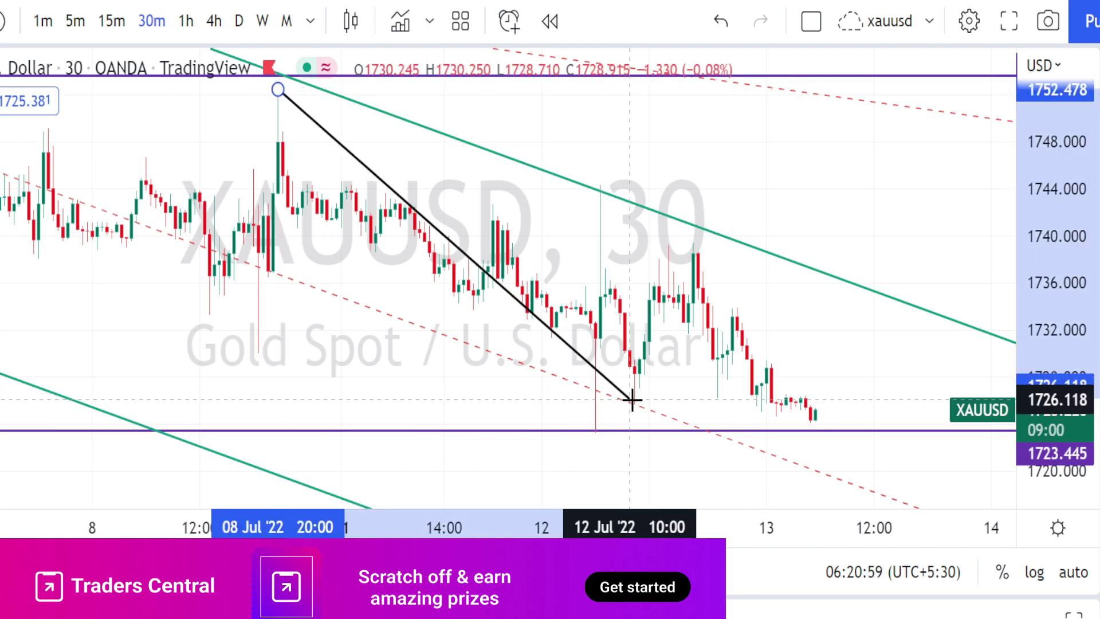
click(635, 403)
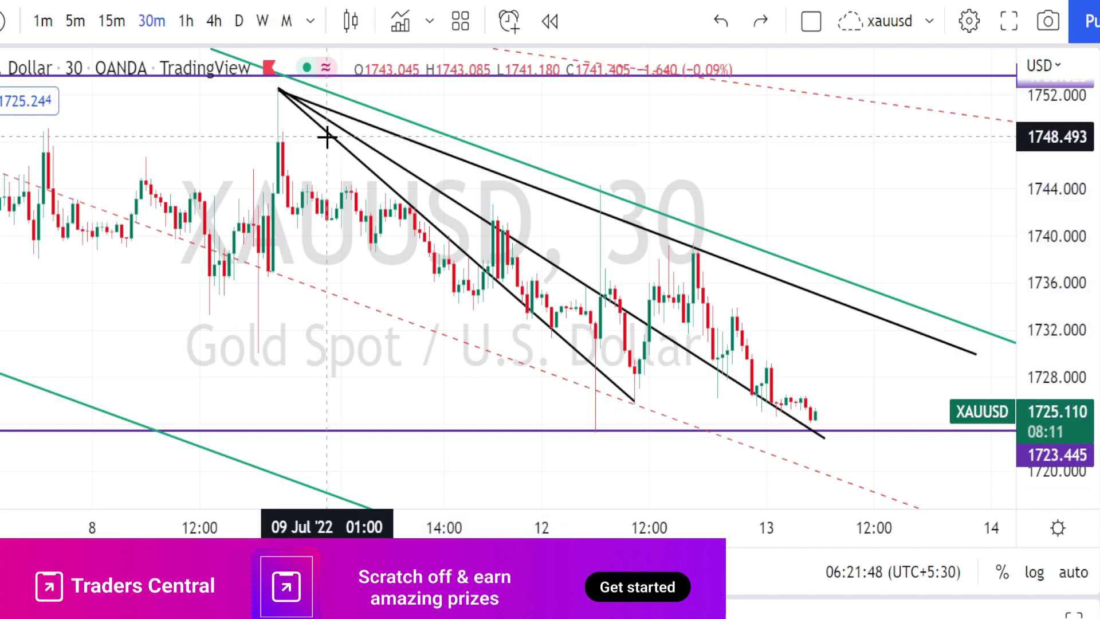
- Brush small circles on the two steeper fan lines, trace the price wave from 11 to 13 July, and circle the 12 July low
drag(408, 158, 410, 225)
mouse_move(467, 291)
mouse_down()
mouse_move(498, 226)
mouse_move(530, 312)
mouse_move(659, 328)
mouse_move(702, 302)
mouse_move(745, 335)
mouse_move(798, 428)
mouse_up()
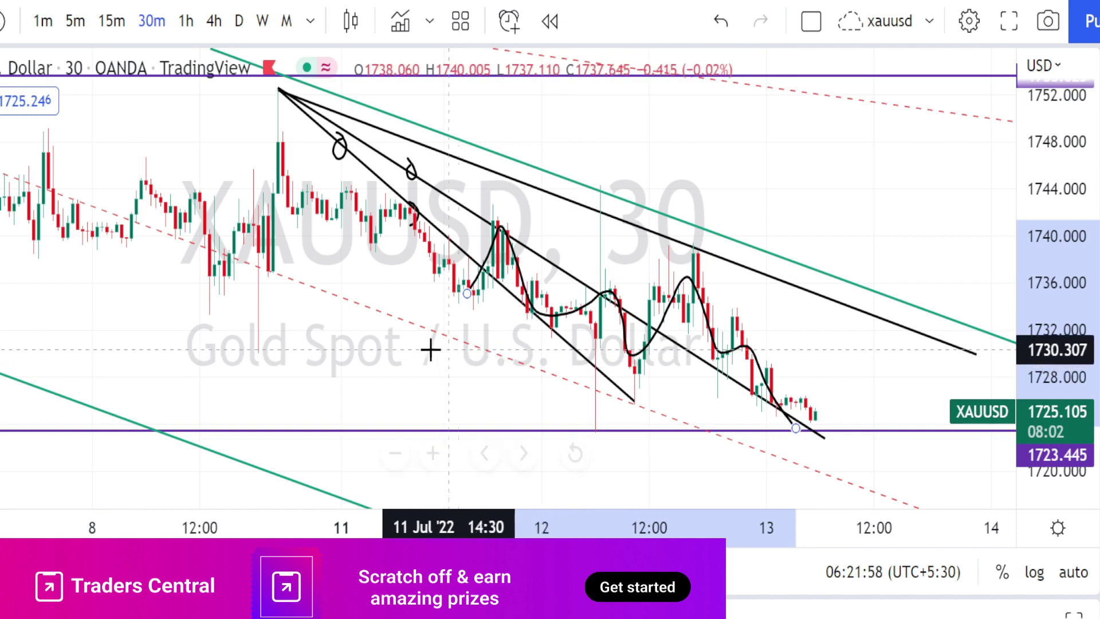
drag(638, 387, 635, 396)
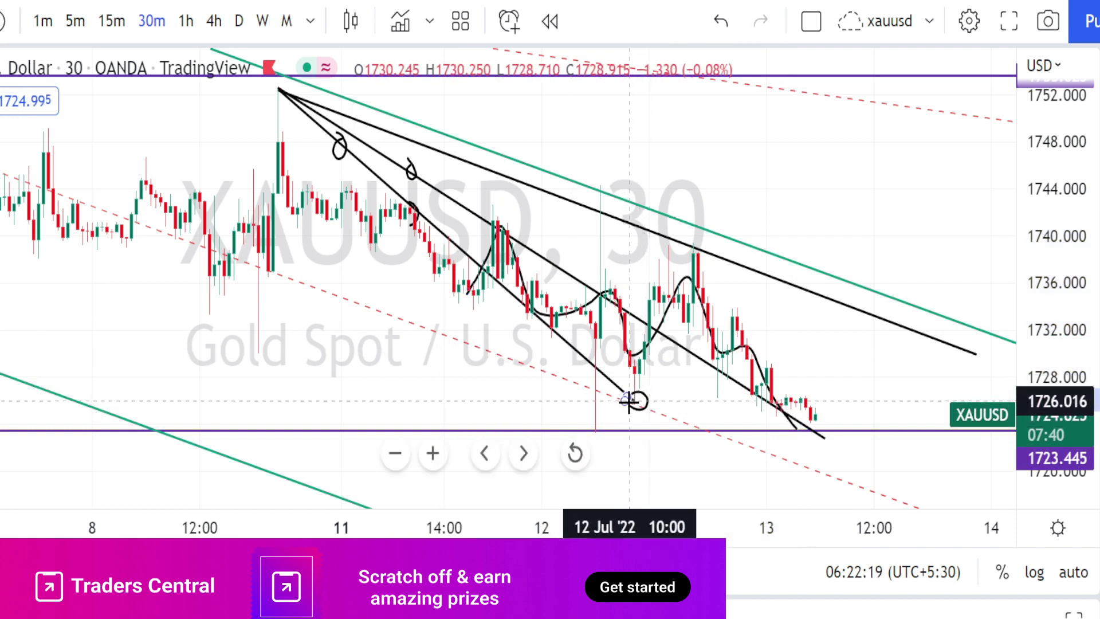
- Trace the swing from the 12 July low, circle the current price, and brush a rise to the upper fan line and an arrow above the channel
mouse_move(645, 359)
mouse_down()
mouse_move(688, 249)
mouse_move(774, 396)
mouse_move(812, 430)
mouse_move(872, 317)
mouse_up()
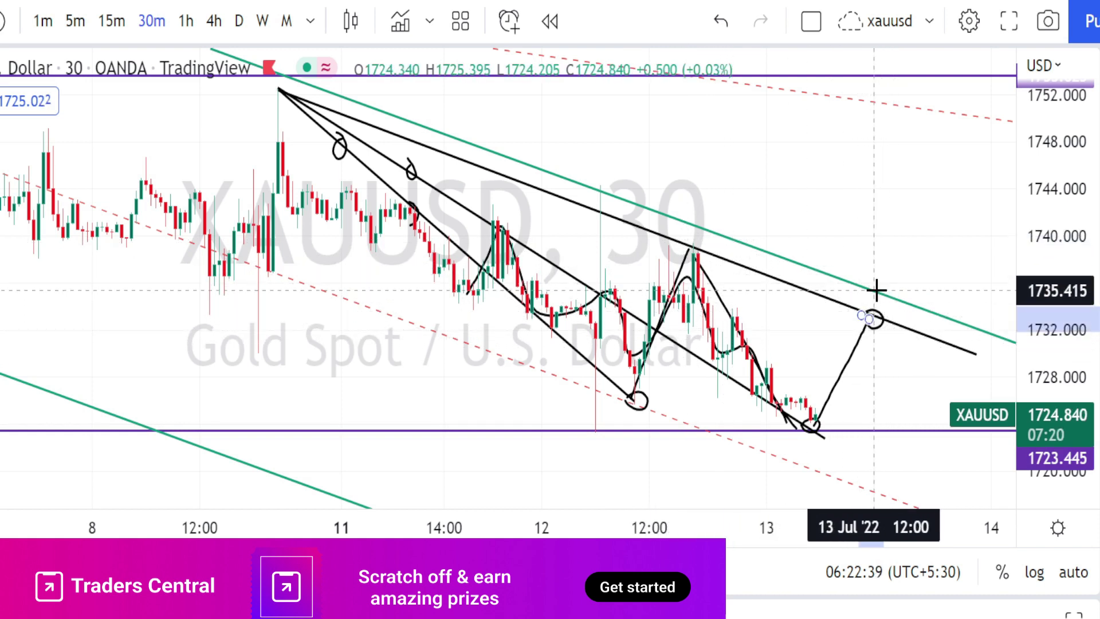
mouse_move(877, 285)
mouse_down()
mouse_move(891, 297)
mouse_move(873, 281)
mouse_move(897, 189)
mouse_move(922, 221)
mouse_up()
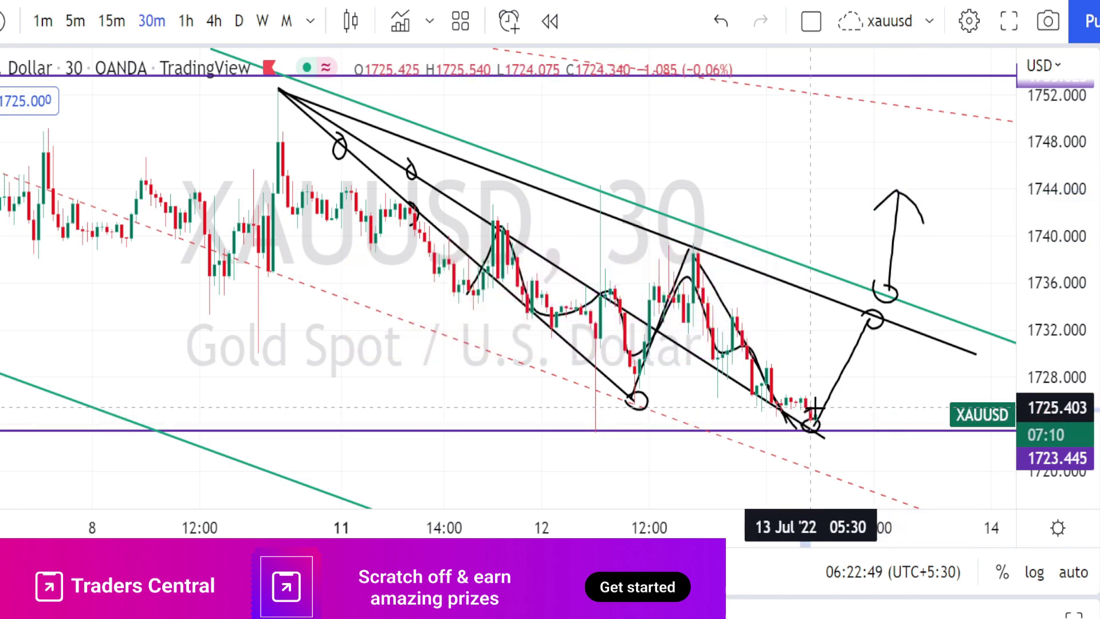
drag(832, 427, 806, 431)
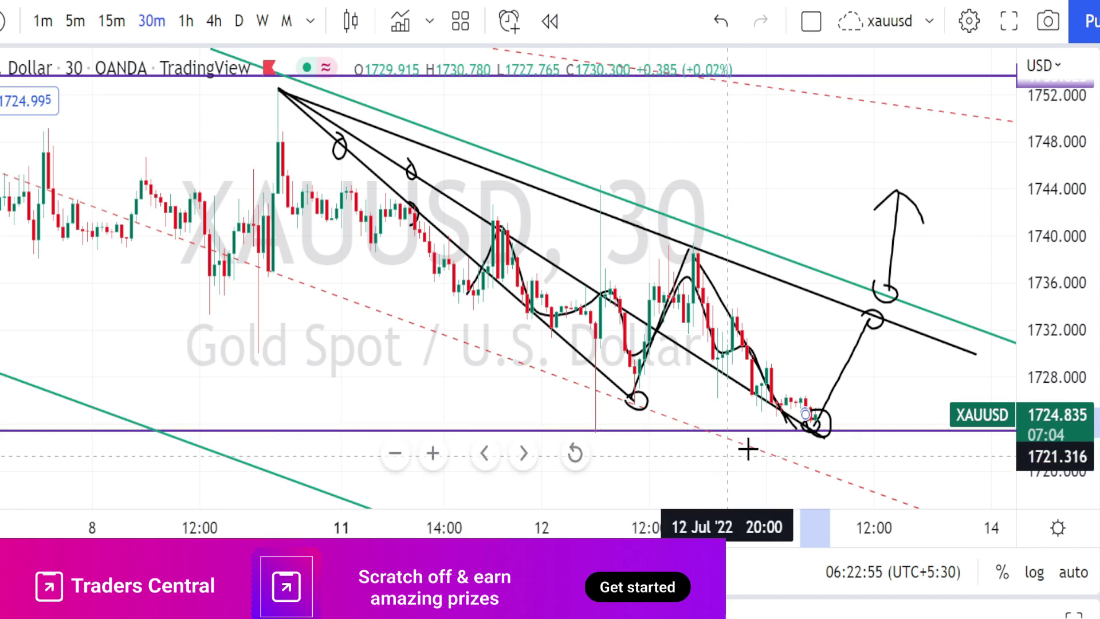
mouse_move(751, 439)
mouse_down()
mouse_move(753, 474)
mouse_move(771, 452)
mouse_up()
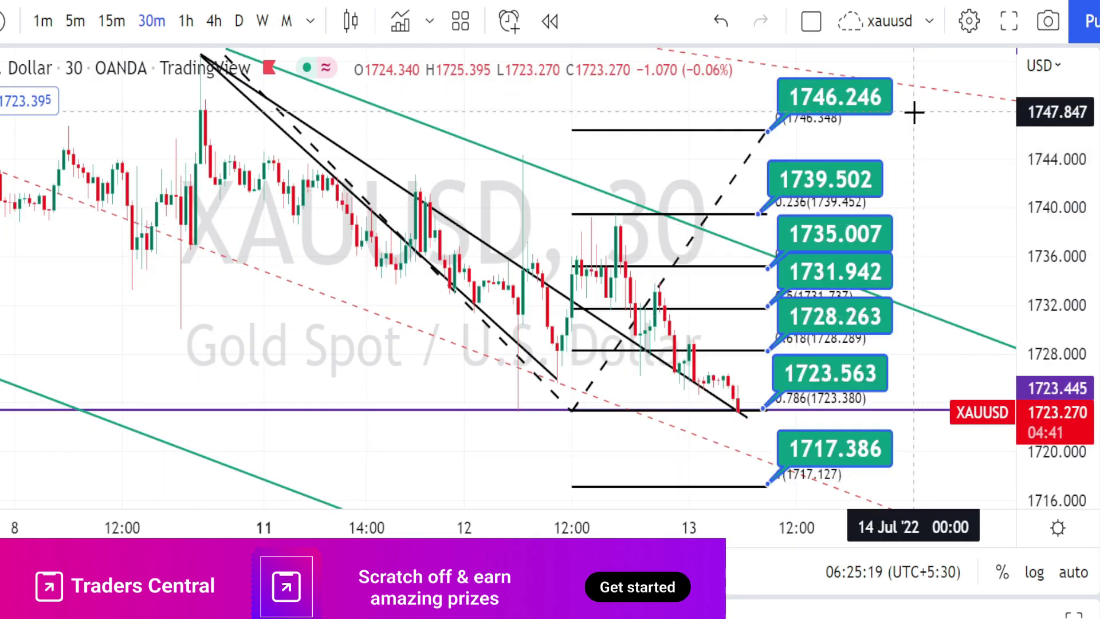
- Brush vertical strokes on both sides of the 30m chart's Fibonacci price labels
drag(914, 121, 909, 486)
drag(748, 214, 748, 489)
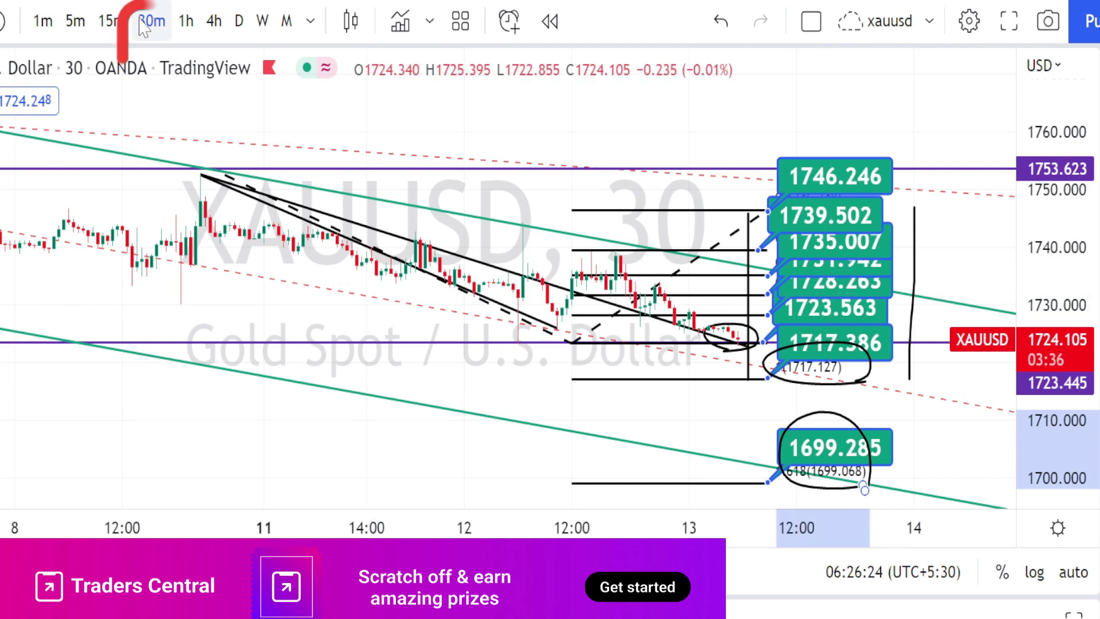
- On the 15m chart, trace the rise to the 12 July high and the falling wave, circling both boundary lines near the current price
click(112, 22)
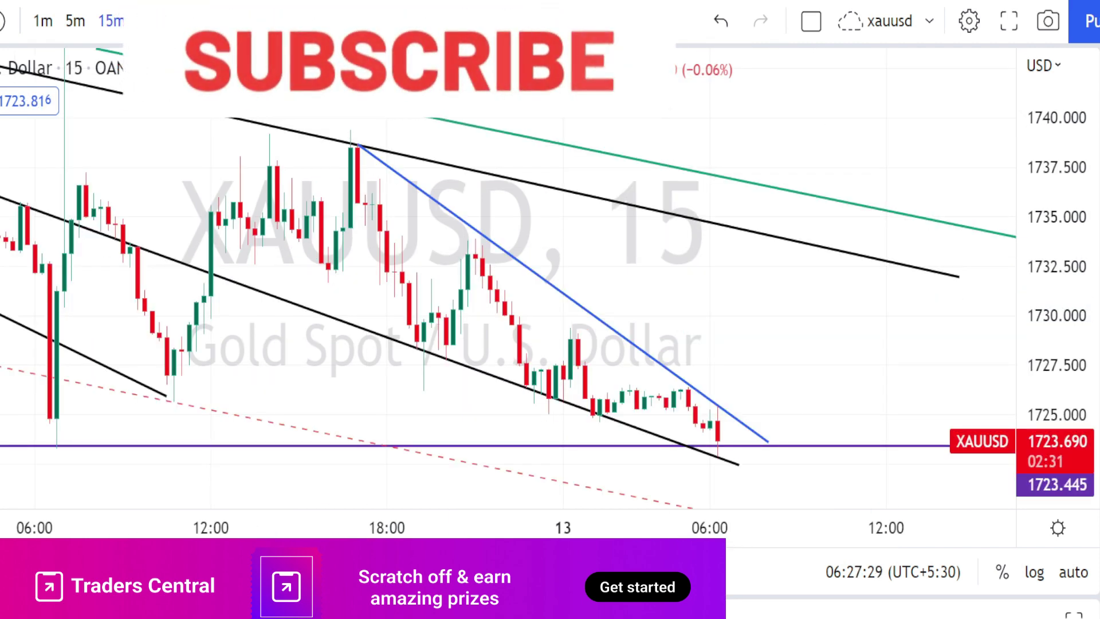
click(169, 396)
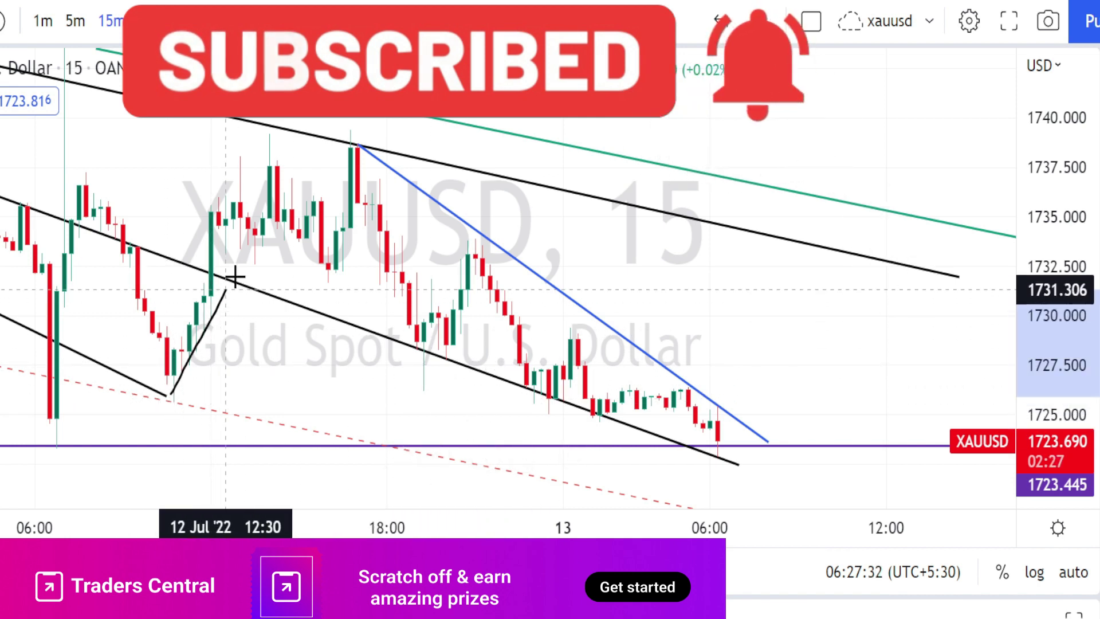
click(337, 137)
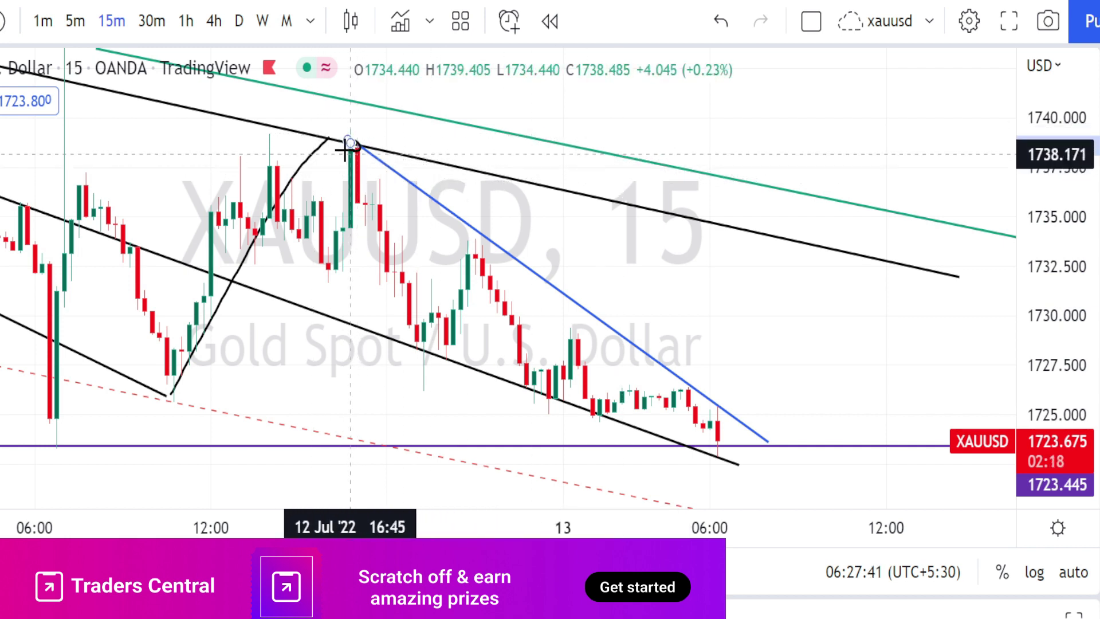
mouse_move(348, 141)
mouse_down()
mouse_move(422, 351)
mouse_move(469, 255)
mouse_move(491, 261)
mouse_move(539, 393)
mouse_move(580, 340)
mouse_move(609, 379)
mouse_move(717, 453)
mouse_up()
mouse_move(735, 398)
mouse_down()
mouse_move(725, 421)
mouse_move(718, 393)
mouse_up()
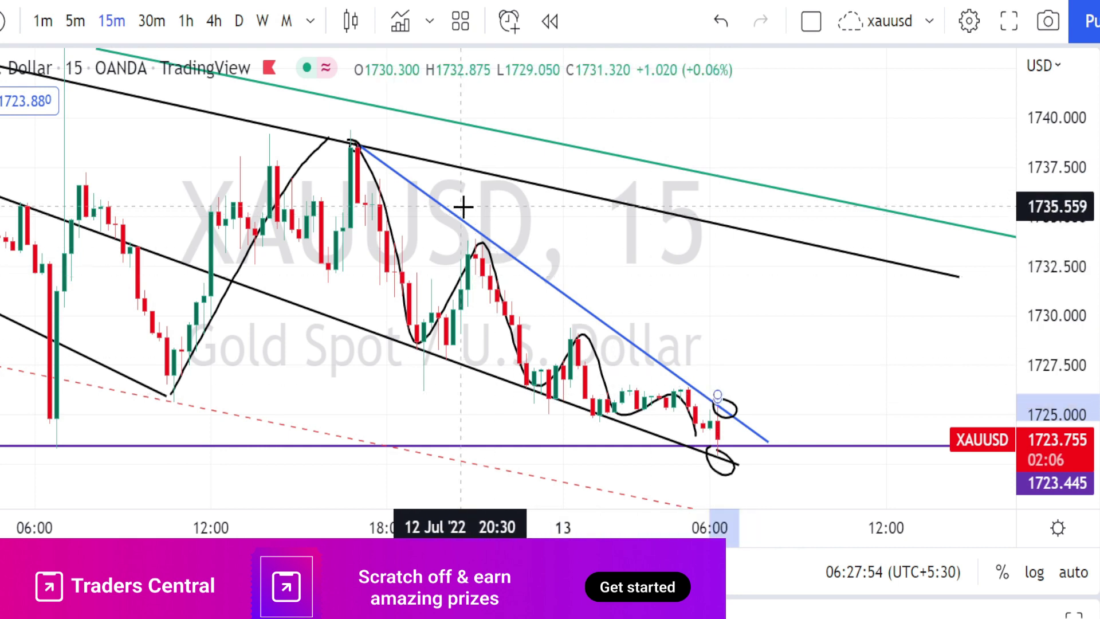
- Brush marks on the blue trend line, sketch a rise above it, and mark a possible drop from the support line
drag(480, 221, 434, 216)
mouse_move(724, 401)
mouse_down()
mouse_move(739, 326)
mouse_move(720, 326)
mouse_move(762, 339)
mouse_up()
click(712, 446)
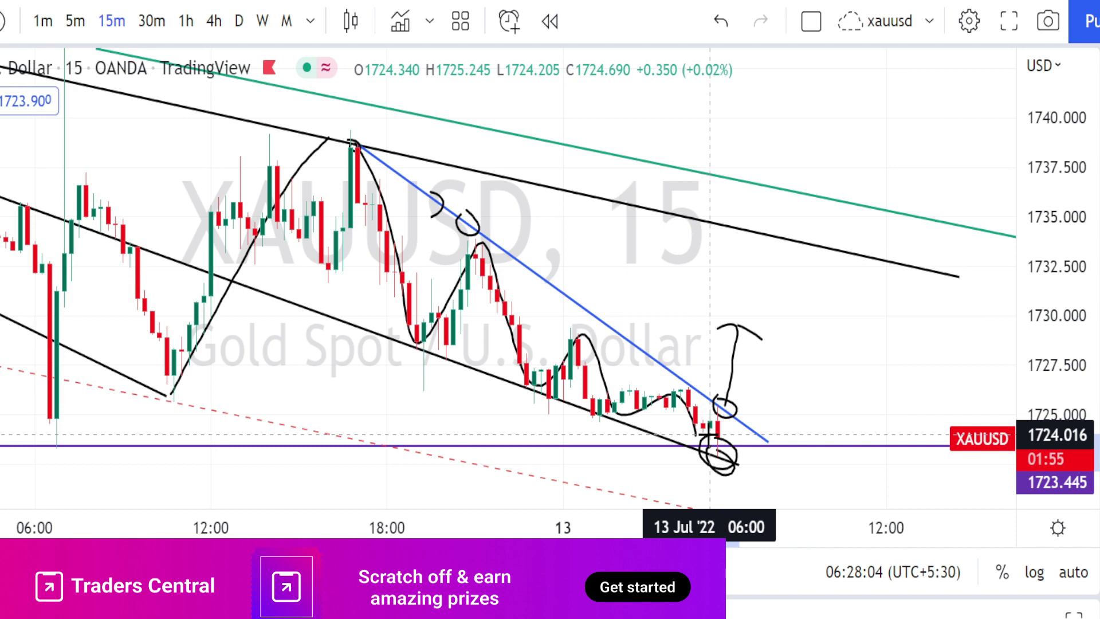
mouse_move(711, 435)
mouse_down()
mouse_move(720, 450)
mouse_move(711, 469)
mouse_move(729, 500)
mouse_move(740, 484)
mouse_up()
- Undo the brush strokes made after the traced rise to the 12 July high
key(ctrl+z)
key(ctrl+z)
key(ctrl+z)
key(ctrl+z)
key(ctrl+z)
key(ctrl+z)
key(ctrl+z)
key(ctrl+z)
key(ctrl+z)
key(ctrl+z)
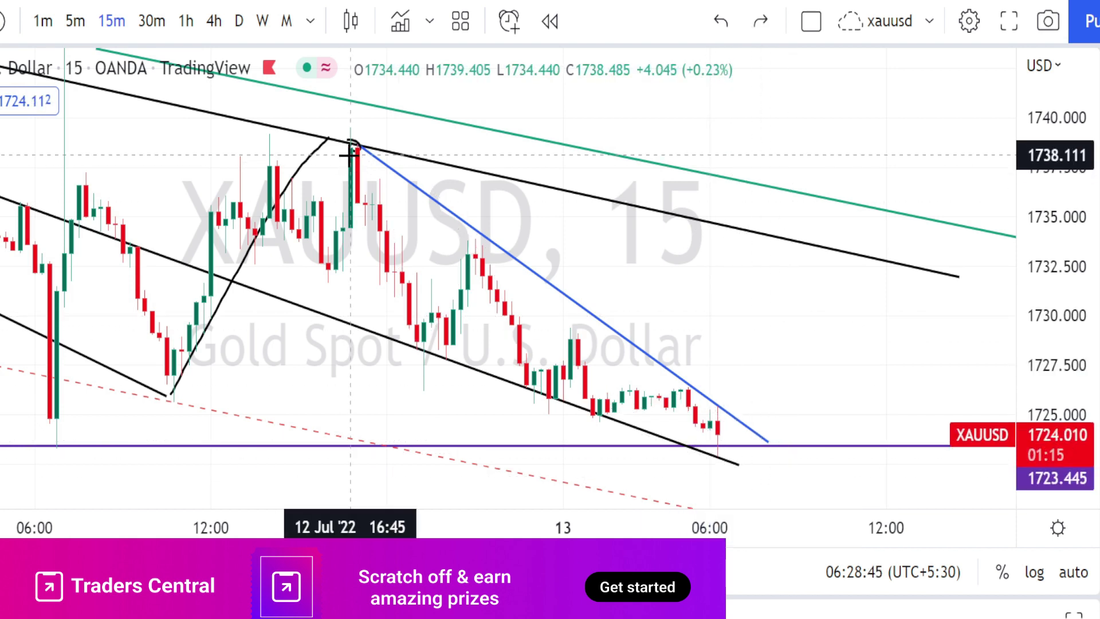
- Retrace the falling wave with arrows above the blue trend line and below the support, and undo the strokes
mouse_move(425, 327)
mouse_down()
mouse_move(482, 240)
mouse_move(519, 380)
mouse_move(583, 323)
mouse_move(599, 418)
mouse_move(697, 378)
mouse_move(723, 465)
mouse_move(772, 365)
mouse_move(769, 395)
mouse_up()
mouse_move(723, 450)
mouse_down()
mouse_move(712, 486)
mouse_move(732, 475)
mouse_up()
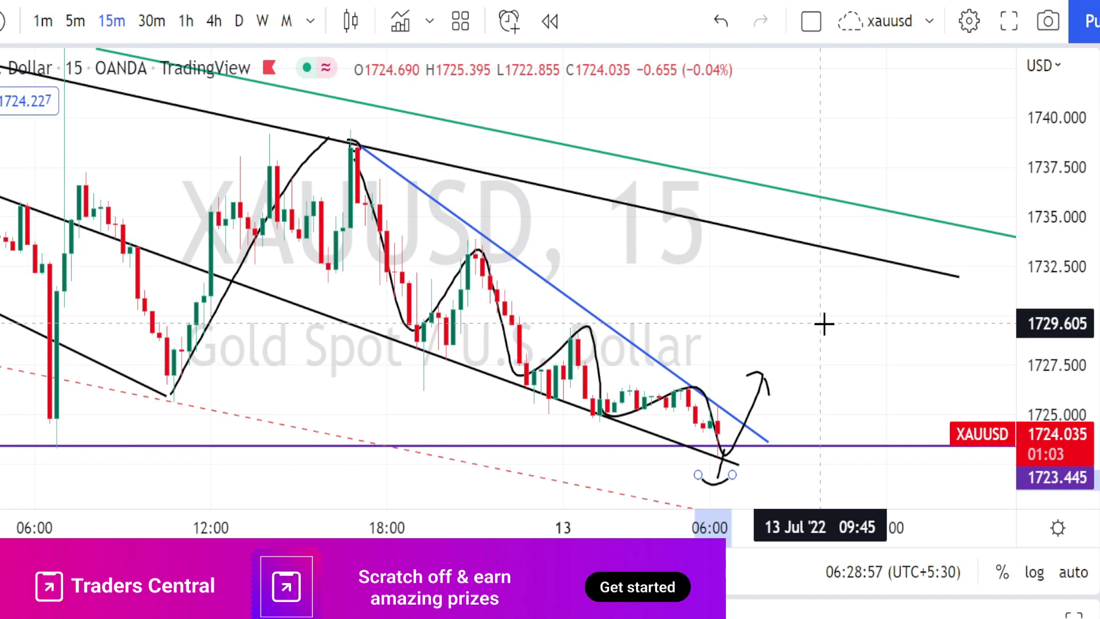
click(722, 23)
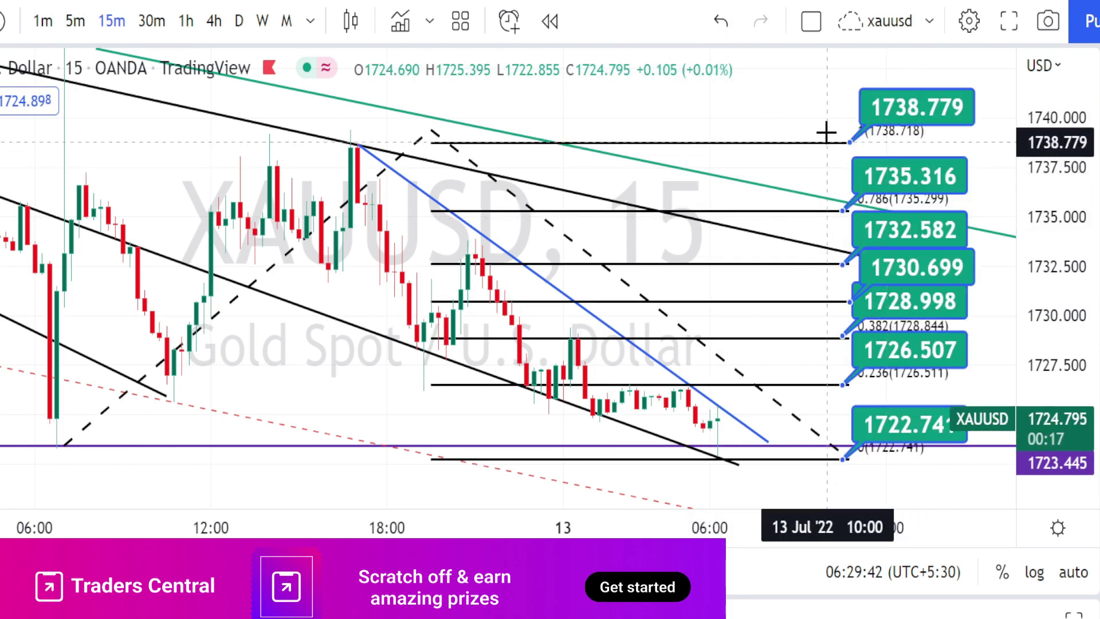
- Brush vertical strokes on both sides of the 15m chart's Fibonacci price labels, and undo them
drag(828, 203, 828, 456)
drag(980, 97, 982, 455)
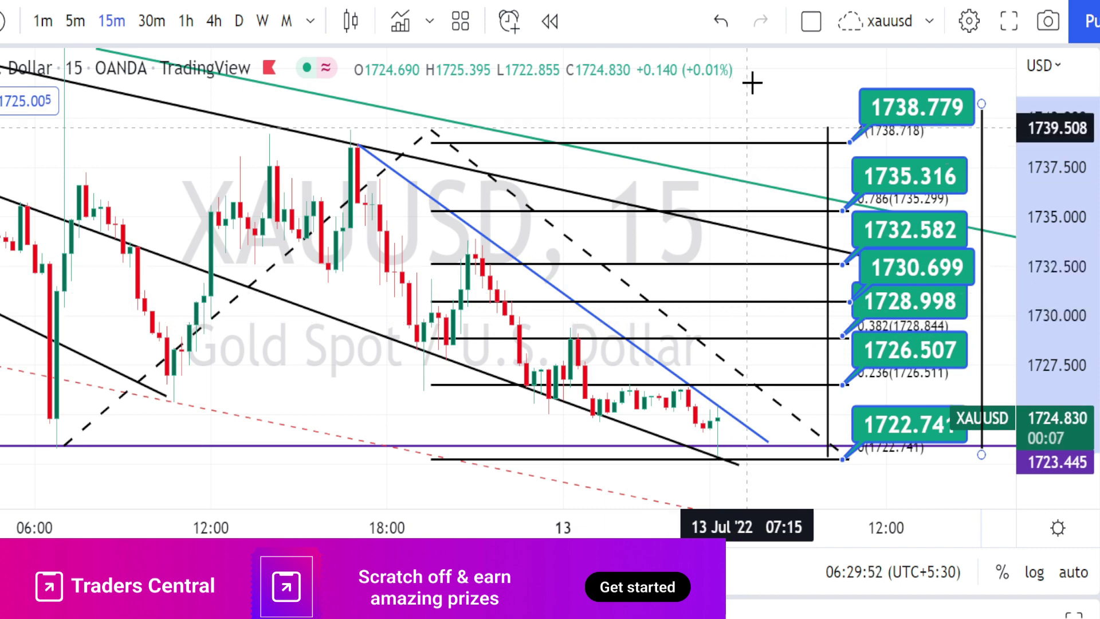
click(722, 22)
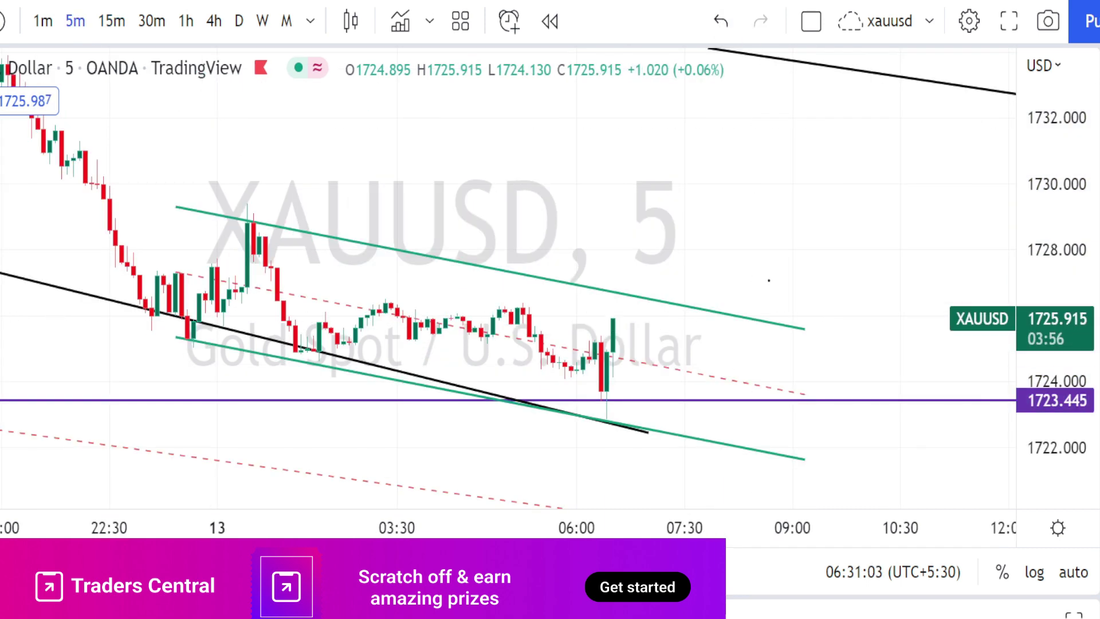
- On the 5m chart, trace the price wave inside the green channel, mark its high, and circle the low at the lower channel line
click(190, 337)
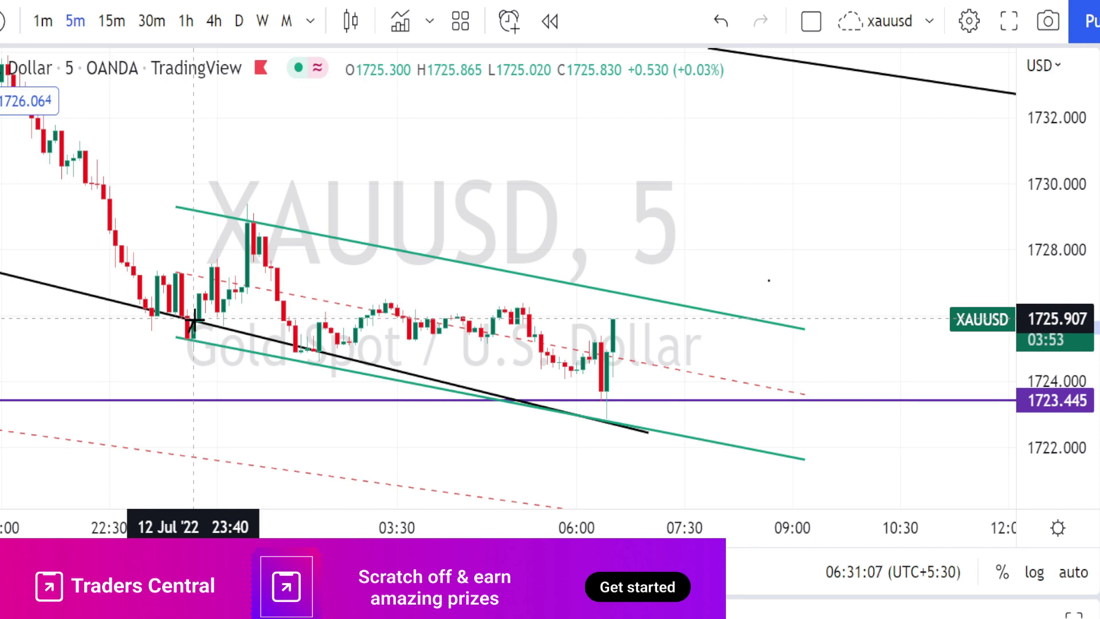
mouse_move(227, 271)
mouse_down()
mouse_move(255, 213)
mouse_move(281, 319)
mouse_move(310, 352)
mouse_move(395, 301)
mouse_move(414, 331)
mouse_up()
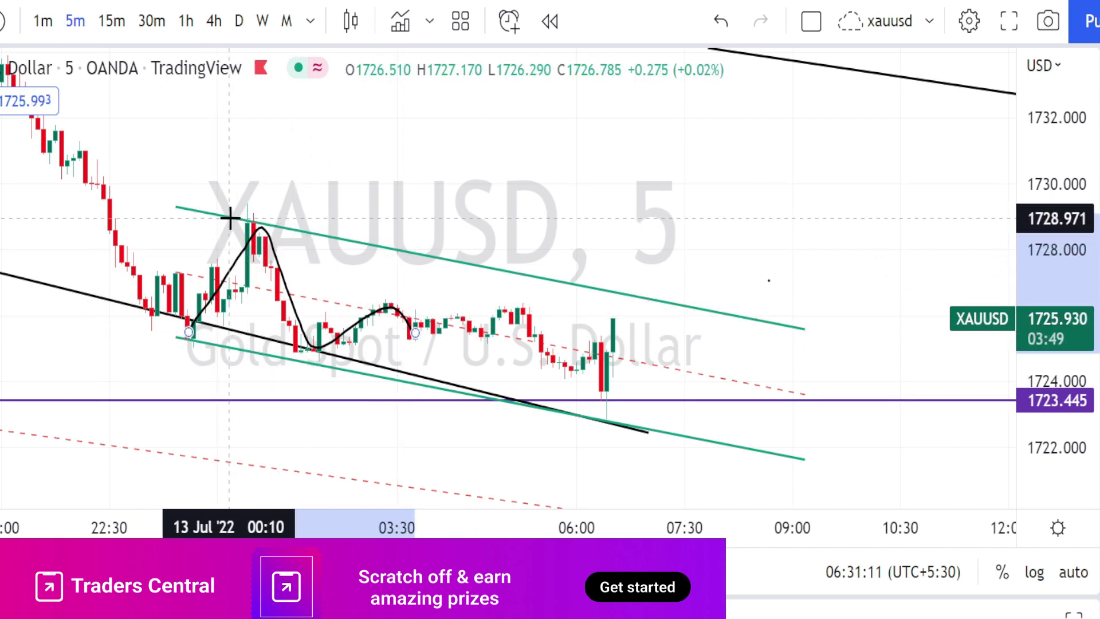
click(252, 216)
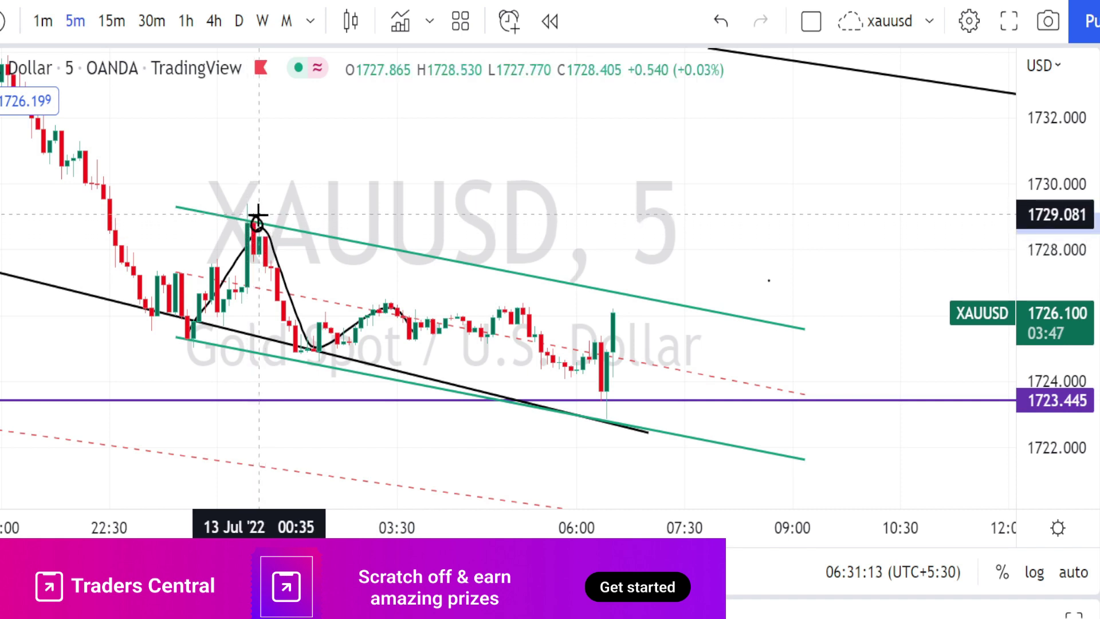
mouse_move(264, 228)
mouse_down()
mouse_move(320, 367)
mouse_move(319, 356)
mouse_up()
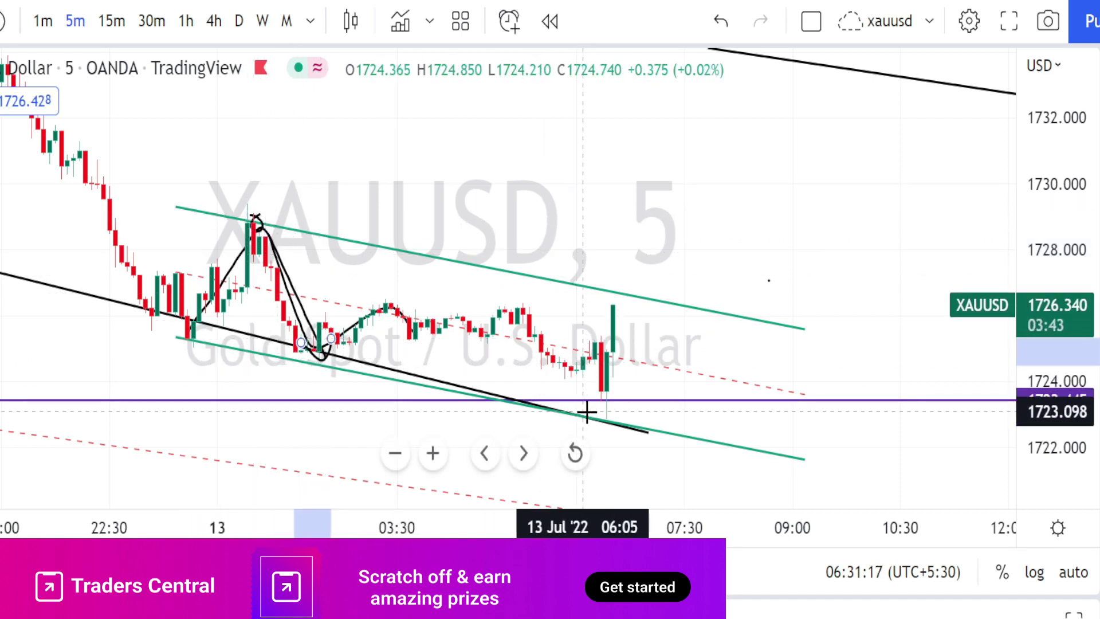
mouse_move(596, 408)
mouse_down()
mouse_move(619, 424)
mouse_move(611, 408)
mouse_up()
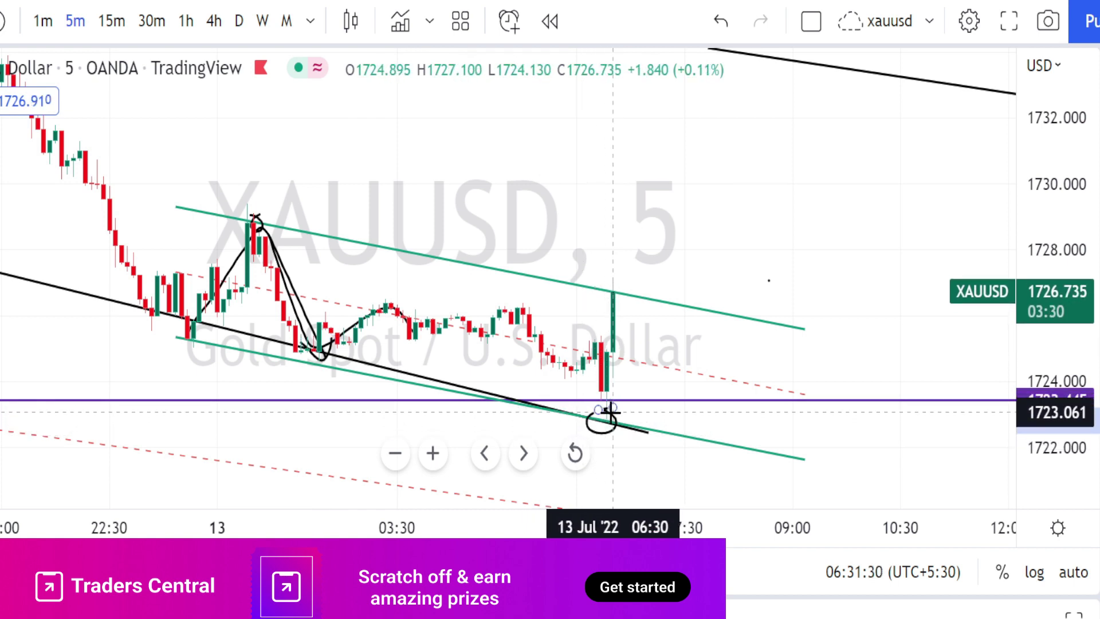
- Brush an arrow from the lower to the upper channel line, circle the price there, and sketch a wavy breakout above
key(ctrl+z)
mouse_move(607, 416)
mouse_down()
mouse_move(644, 303)
mouse_move(655, 318)
mouse_move(602, 277)
mouse_move(635, 246)
mouse_move(662, 255)
mouse_move(652, 291)
mouse_up()
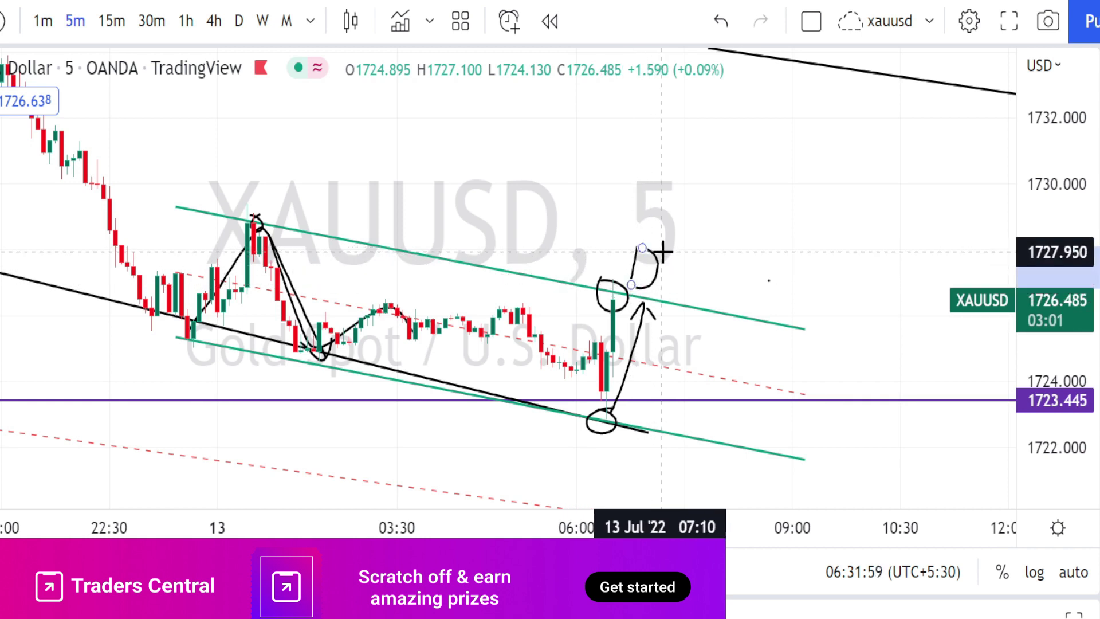
drag(674, 217, 721, 142)
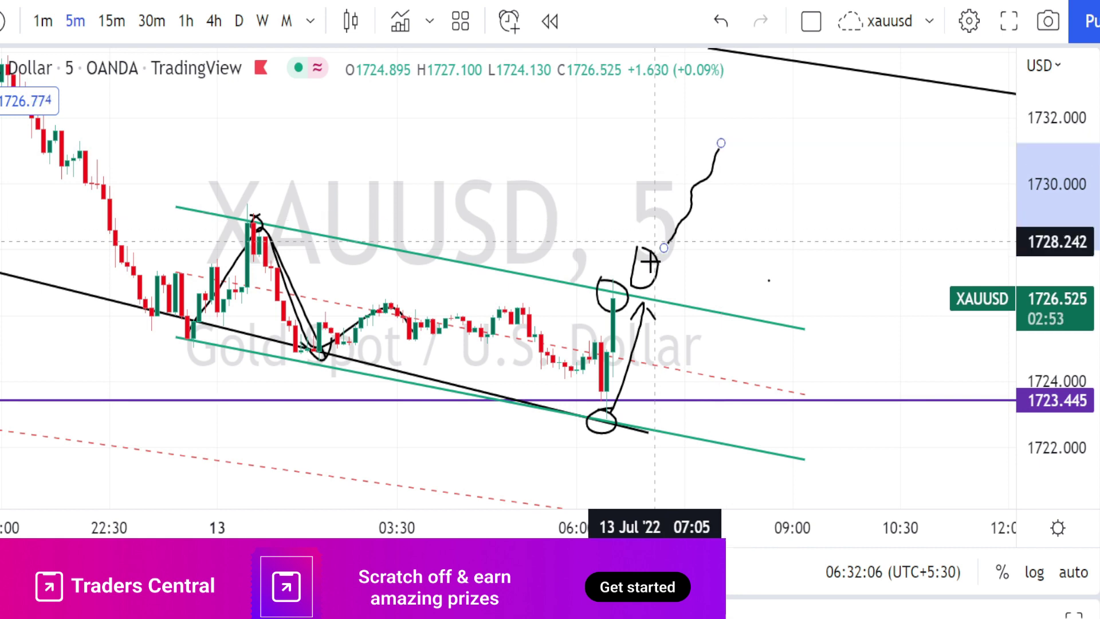
- Sketch a drop and zigzag inside the green channel with breakout paths above and below it, and undo the brush strokes
click(625, 293)
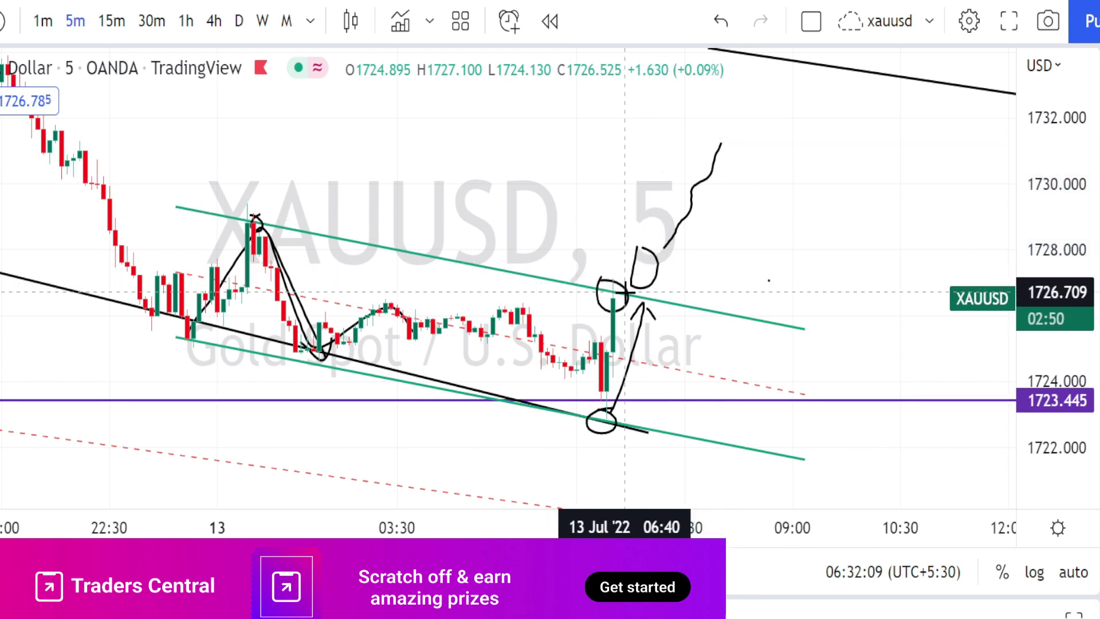
mouse_move(624, 292)
mouse_down()
mouse_move(655, 290)
mouse_move(631, 281)
mouse_move(624, 292)
mouse_move(650, 378)
mouse_move(668, 370)
mouse_move(655, 396)
mouse_move(687, 302)
mouse_up()
mouse_move(688, 351)
mouse_down()
mouse_move(695, 395)
mouse_move(726, 314)
mouse_move(735, 396)
mouse_move(769, 324)
mouse_move(779, 393)
mouse_move(794, 338)
mouse_move(795, 461)
mouse_move(809, 440)
mouse_up()
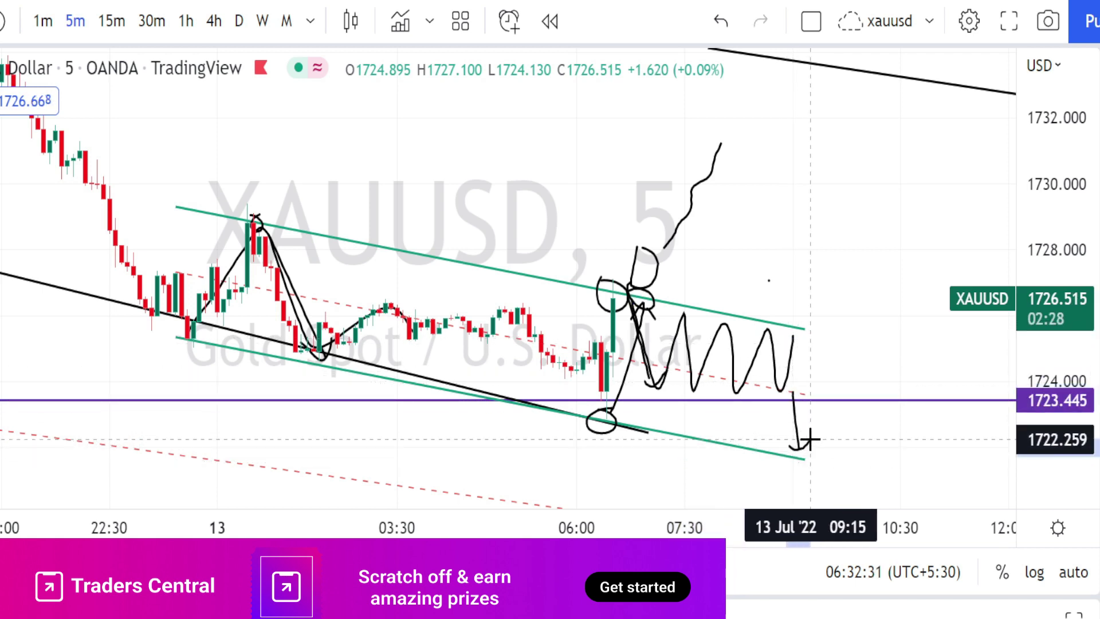
mouse_move(794, 324)
mouse_down()
mouse_move(805, 285)
mouse_move(783, 302)
mouse_move(805, 278)
mouse_move(814, 235)
mouse_move(870, 160)
mouse_up()
drag(810, 448, 859, 502)
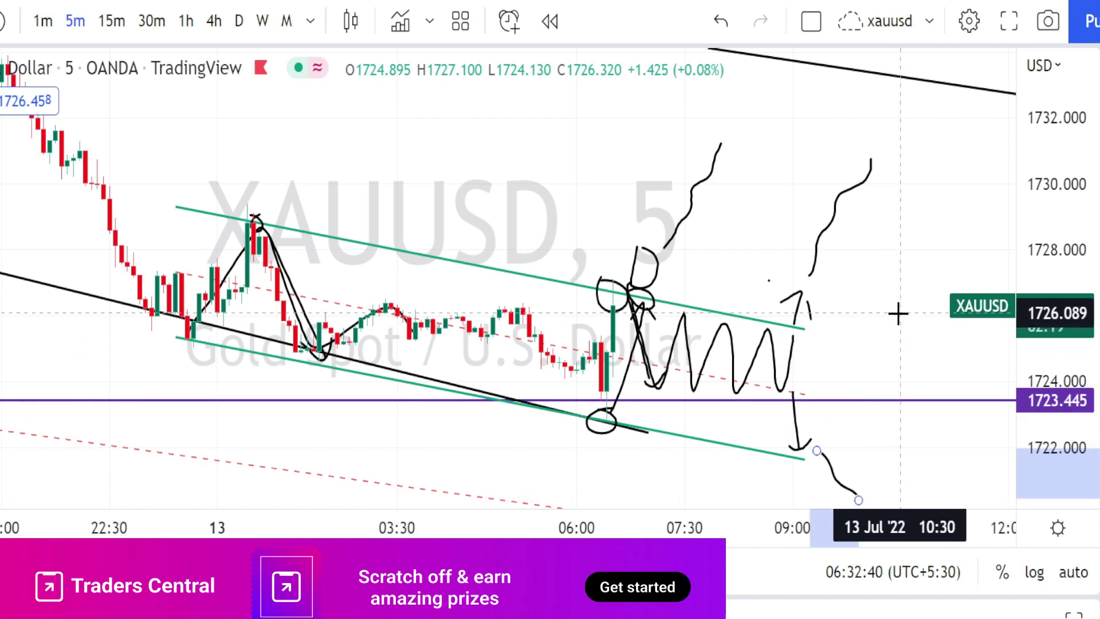
click(724, 22)
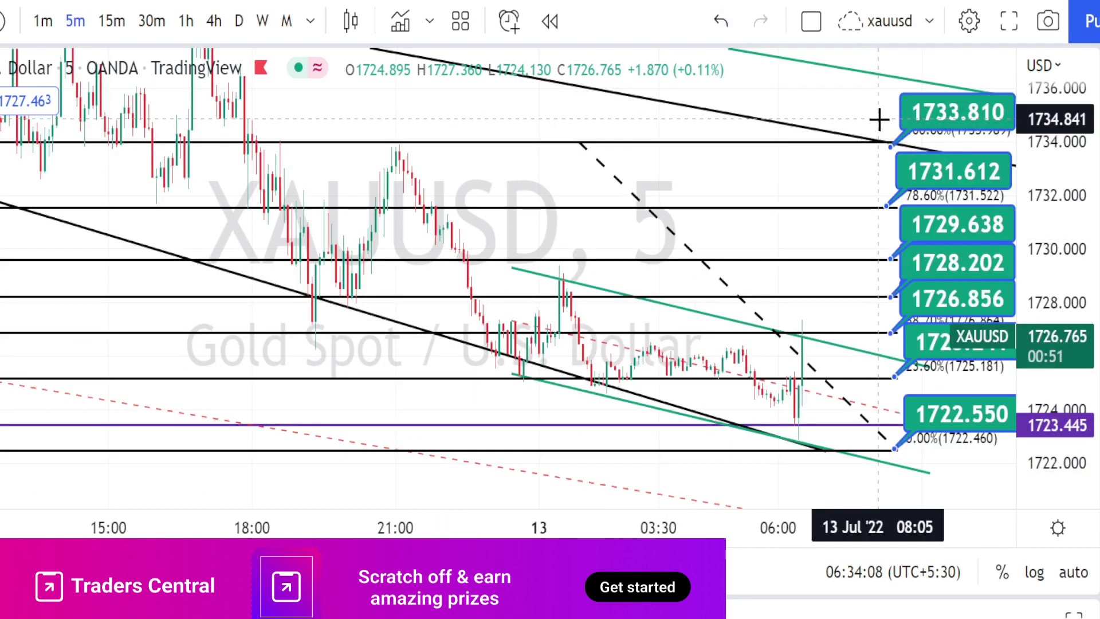
- Brush a vertical stroke beside the 5m Fibonacci price labels and trace the wave from the 13 July high to the current price
drag(880, 119, 890, 469)
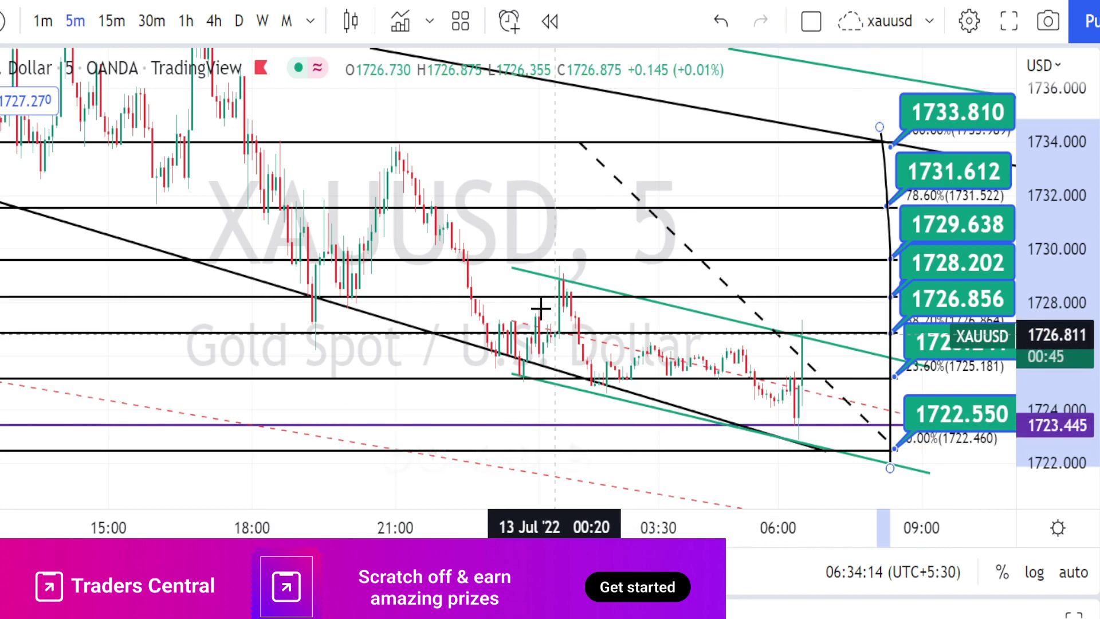
mouse_move(564, 274)
mouse_down()
mouse_move(596, 381)
mouse_move(730, 331)
mouse_move(760, 421)
mouse_move(801, 331)
mouse_up()
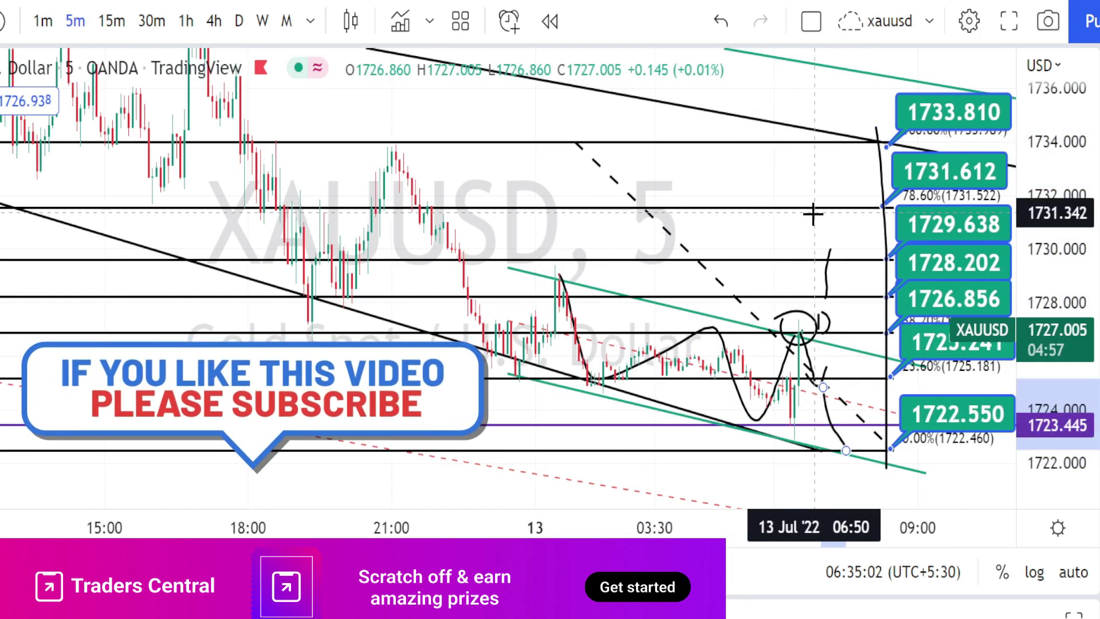